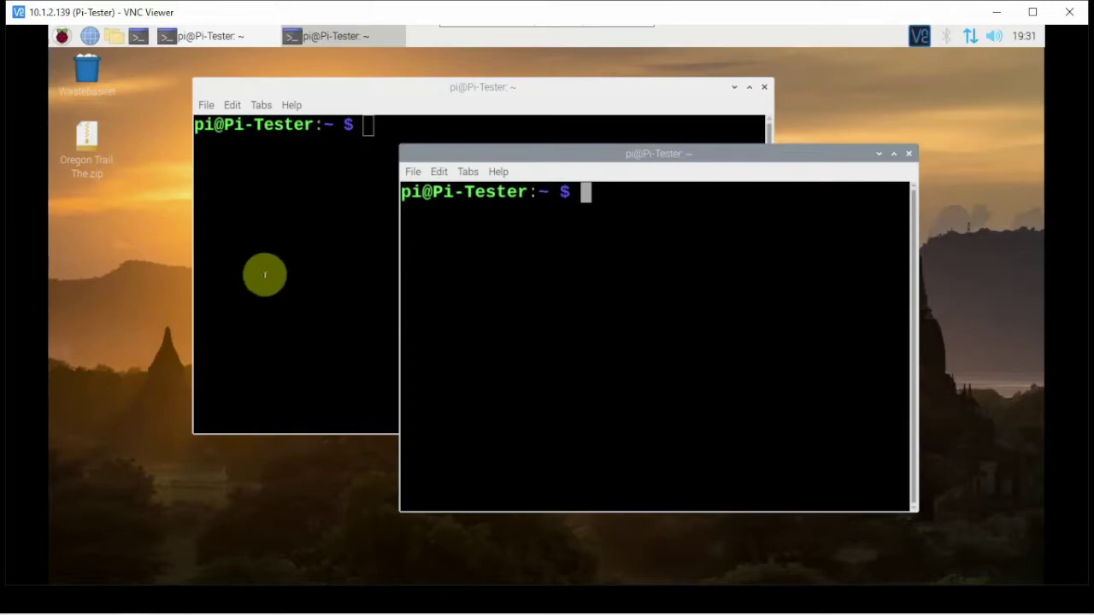
Install the dosbox package with sudo apt install in the rear terminal window, and clear the terminal output
click(272, 256)
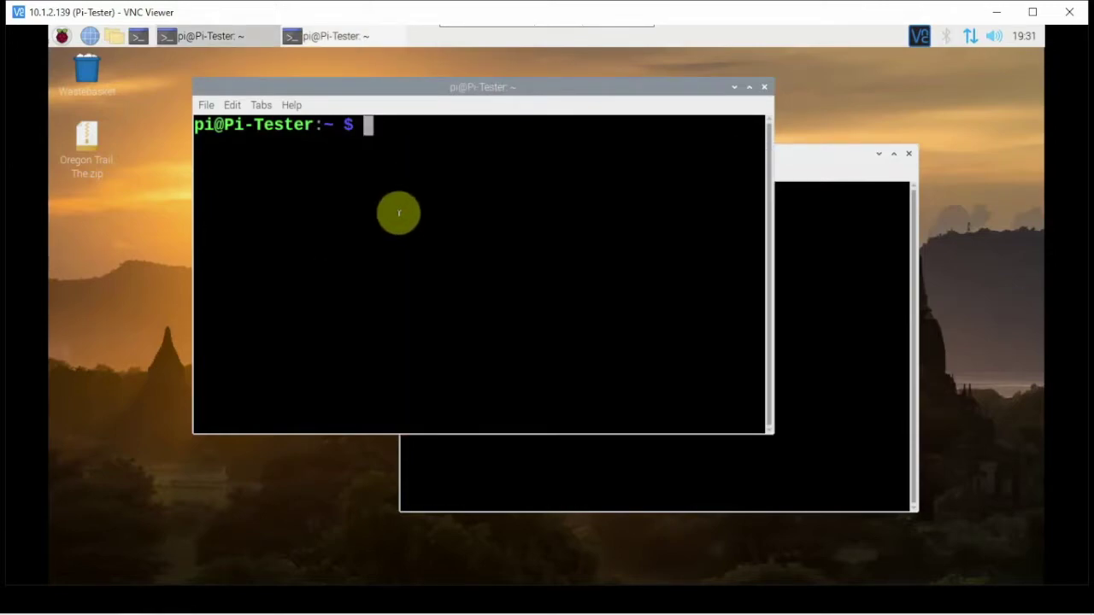
text(sudo )
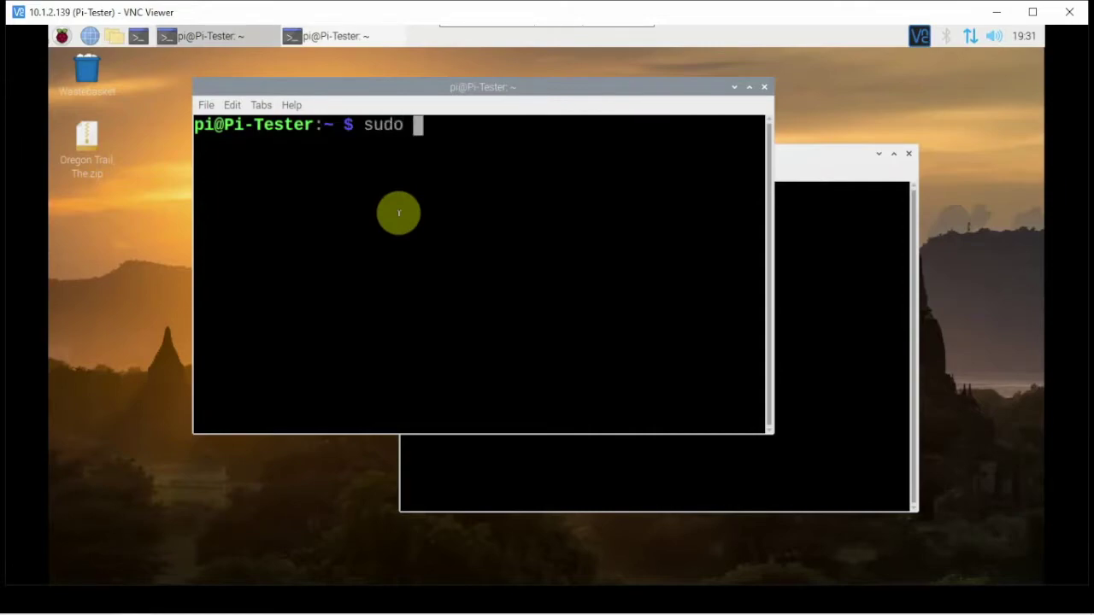
text(apt install )
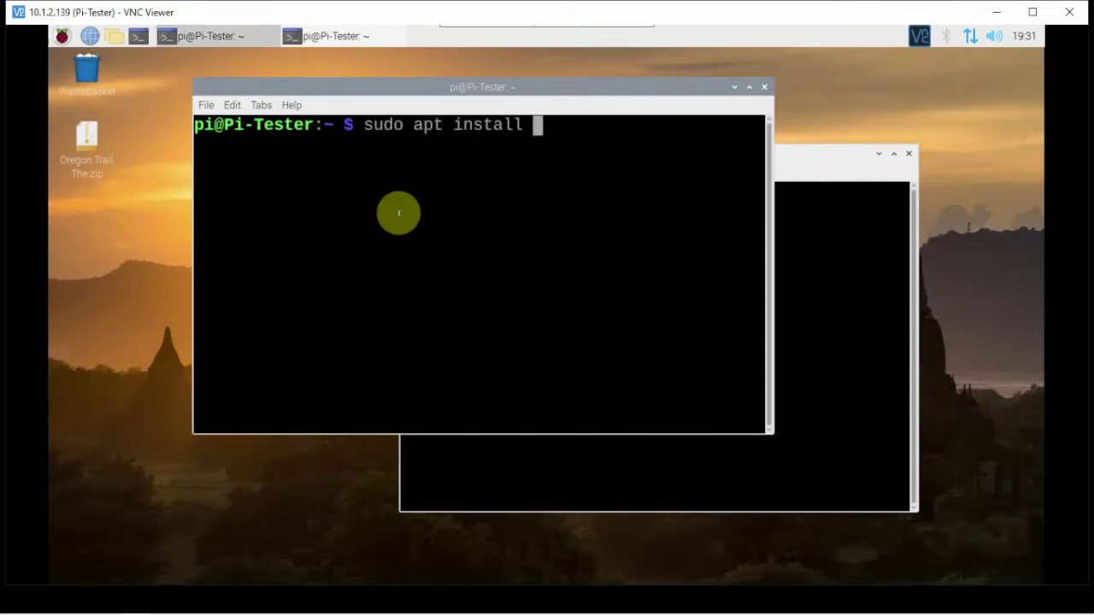
text(dos)
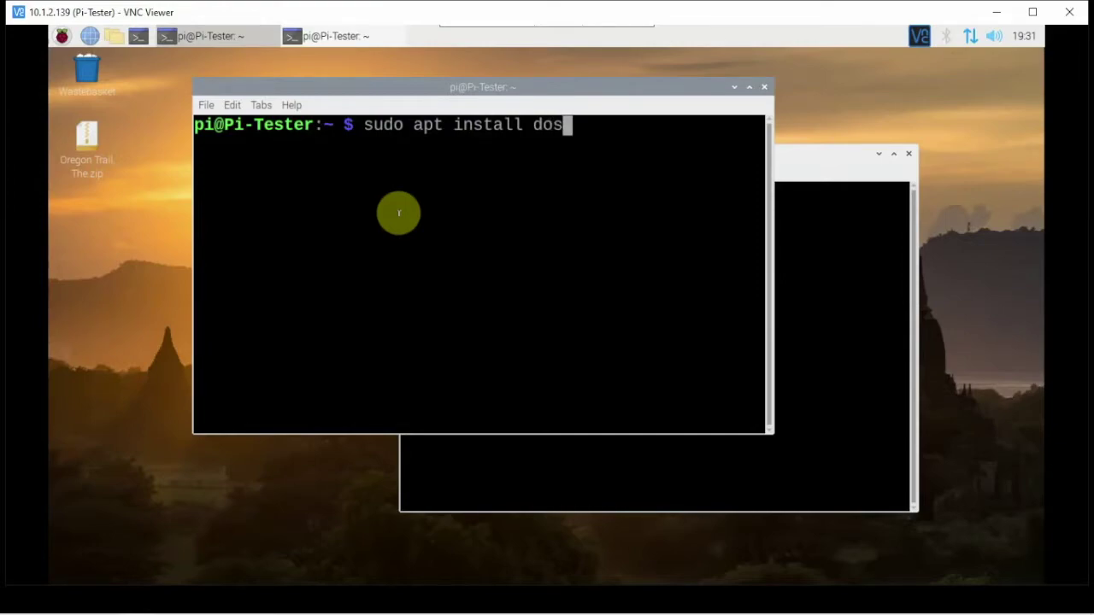
text(box)
key(Return)
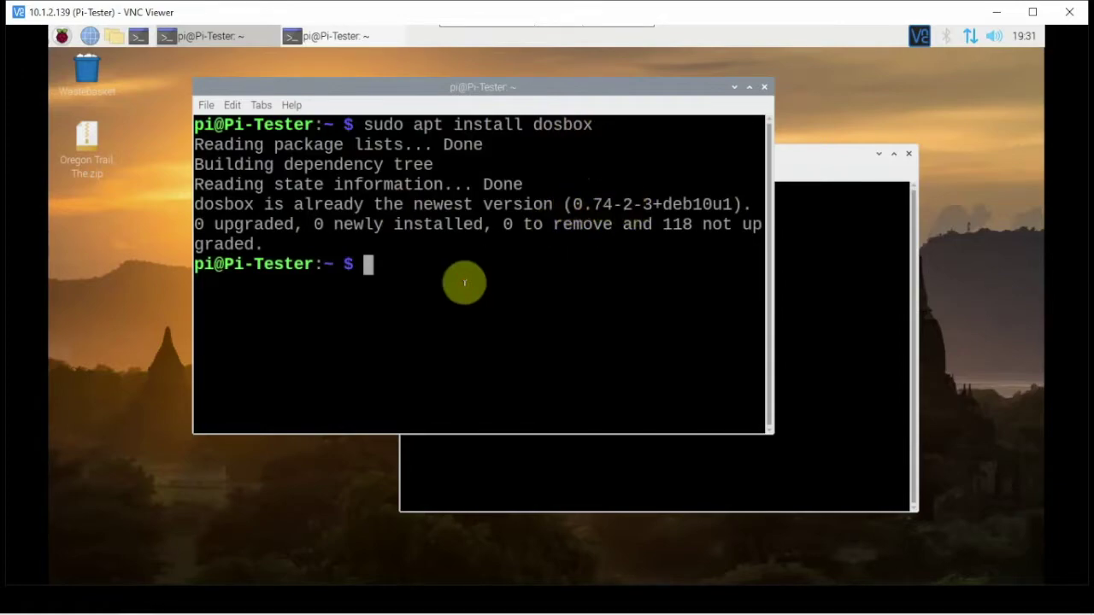
key(ctrl+l)
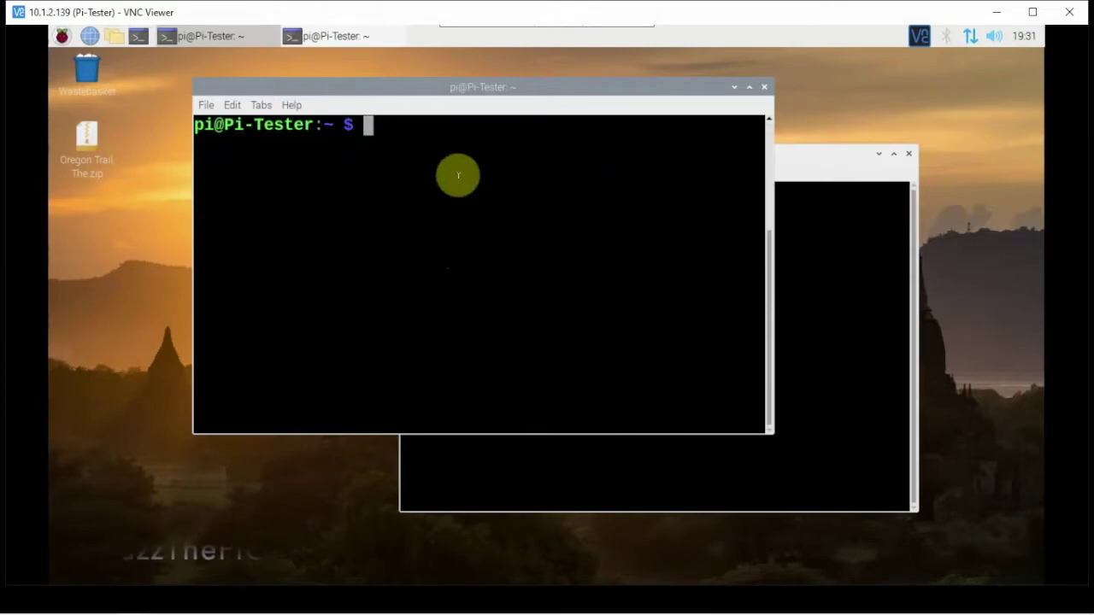
Create a directory named dos-games in the home folder and list the folder's contents
text(mk)
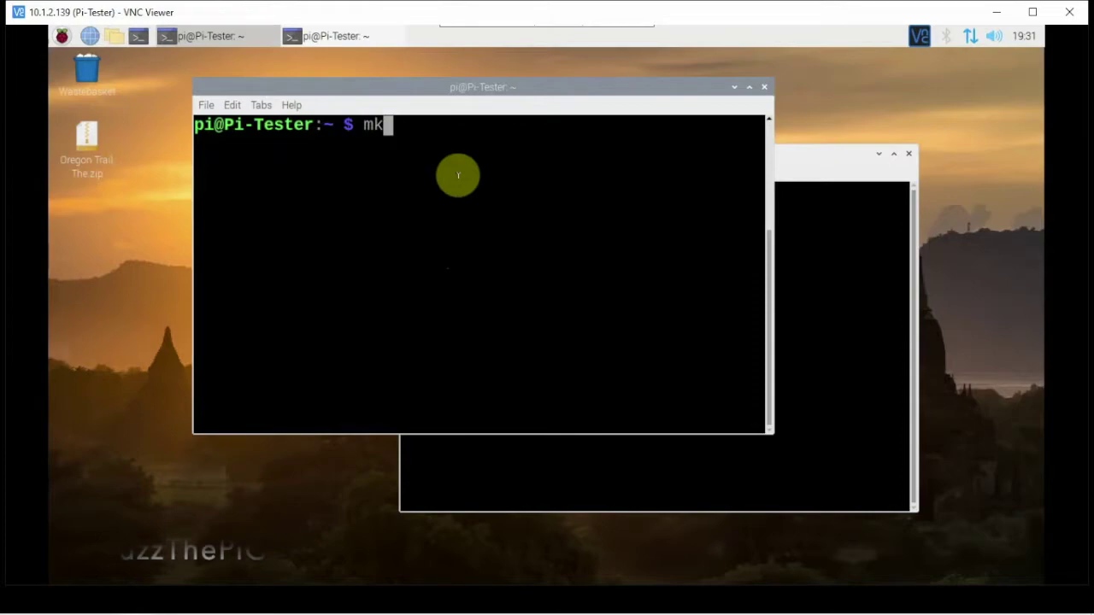
text(dir)
key(BackSpace)
key(BackSpace)
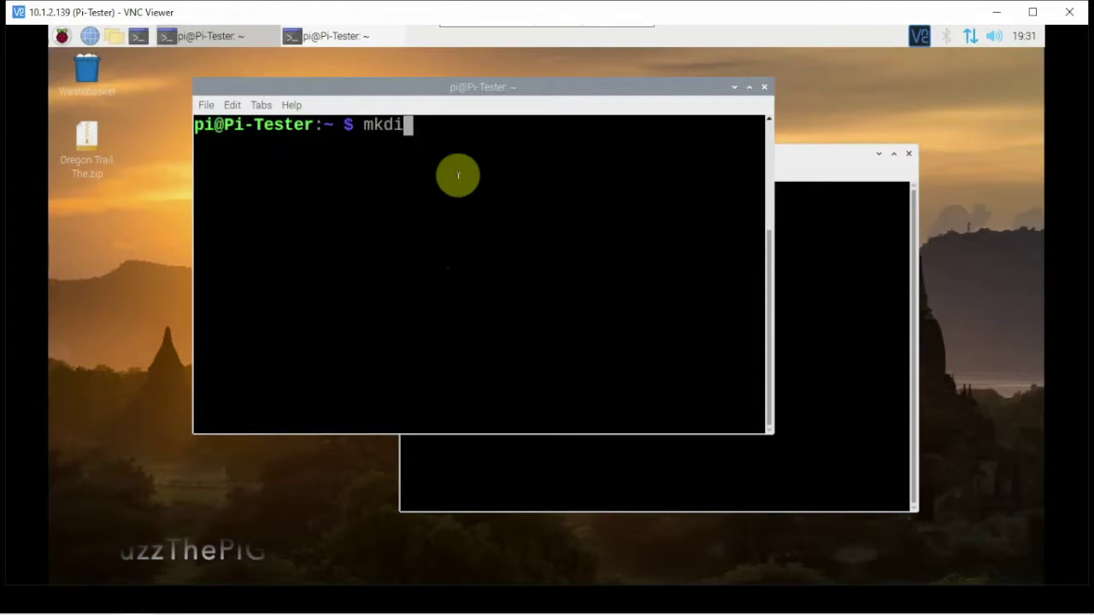
text(r )
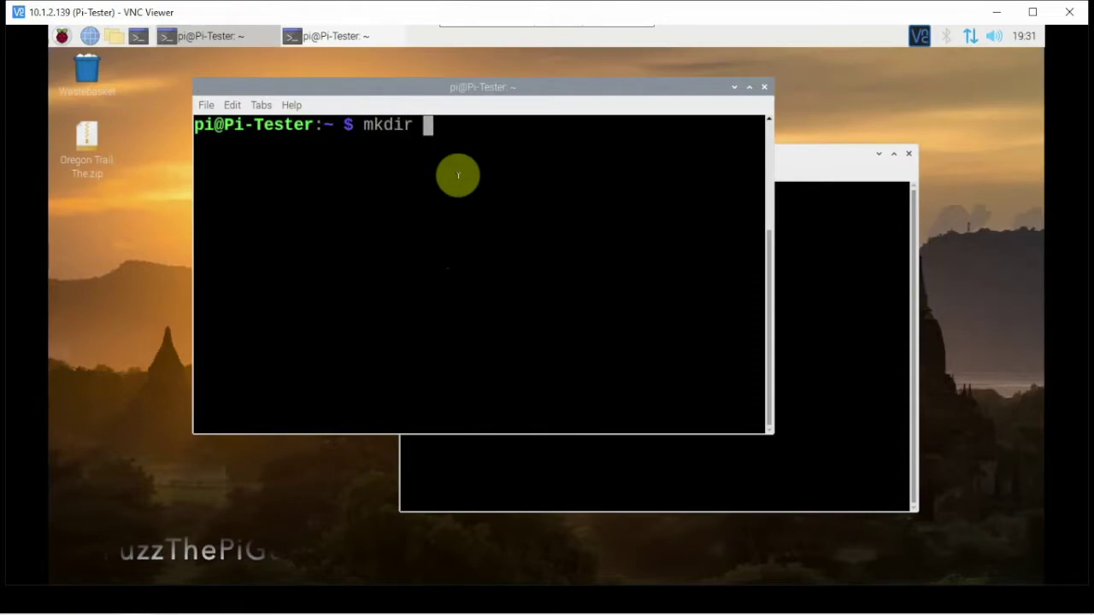
text(do)
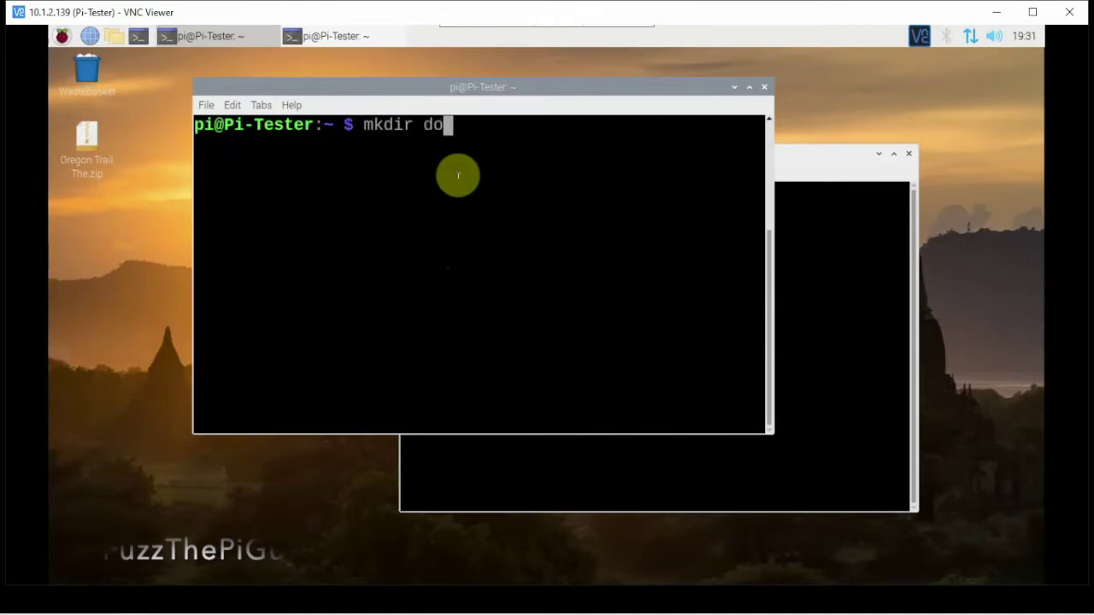
text(s)
text(-games)
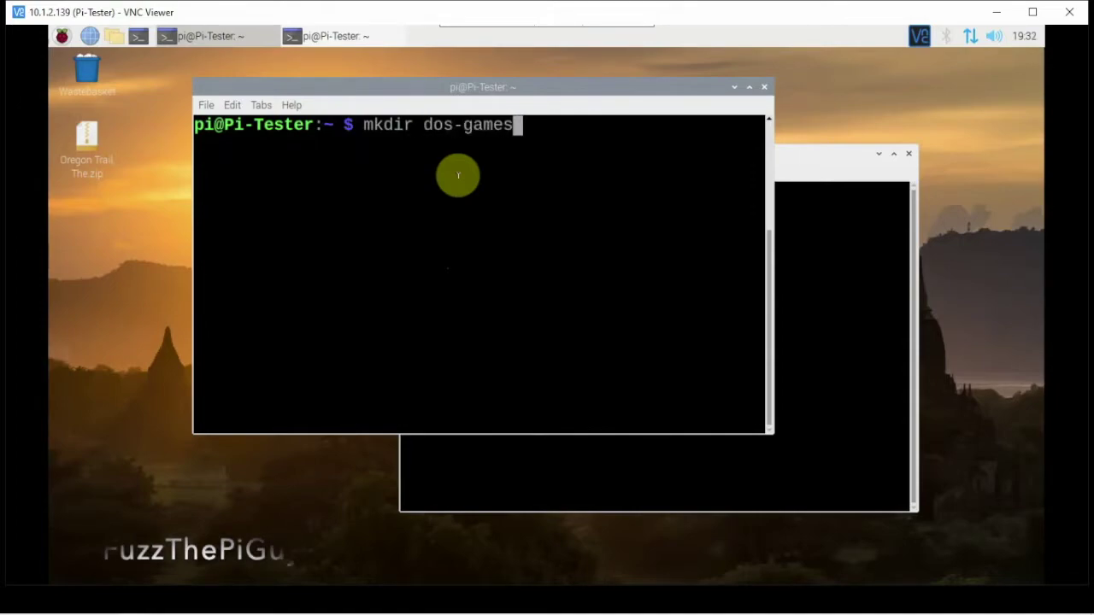
key(Return)
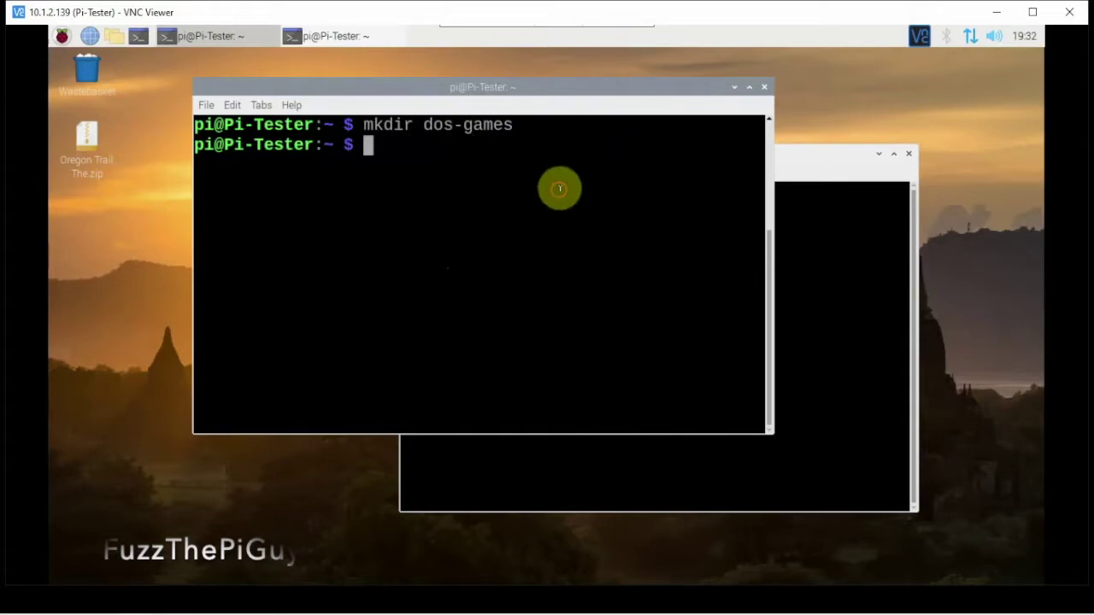
text(ls)
key(Return)
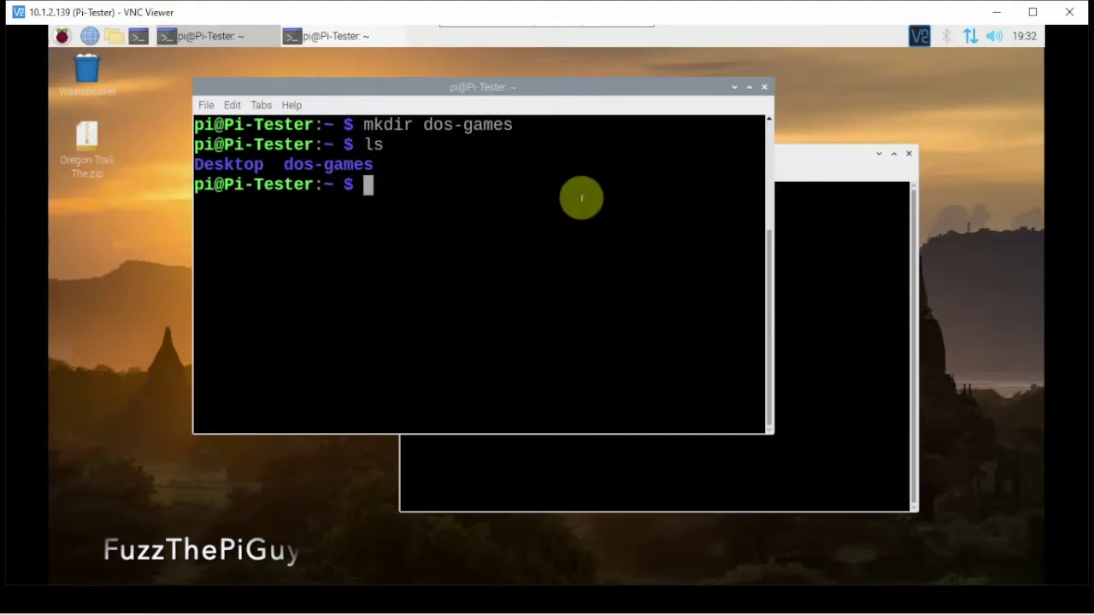
Launch dosbox from the terminal and move its window to the middle of the desktop, over the terminal
text(dosbox)
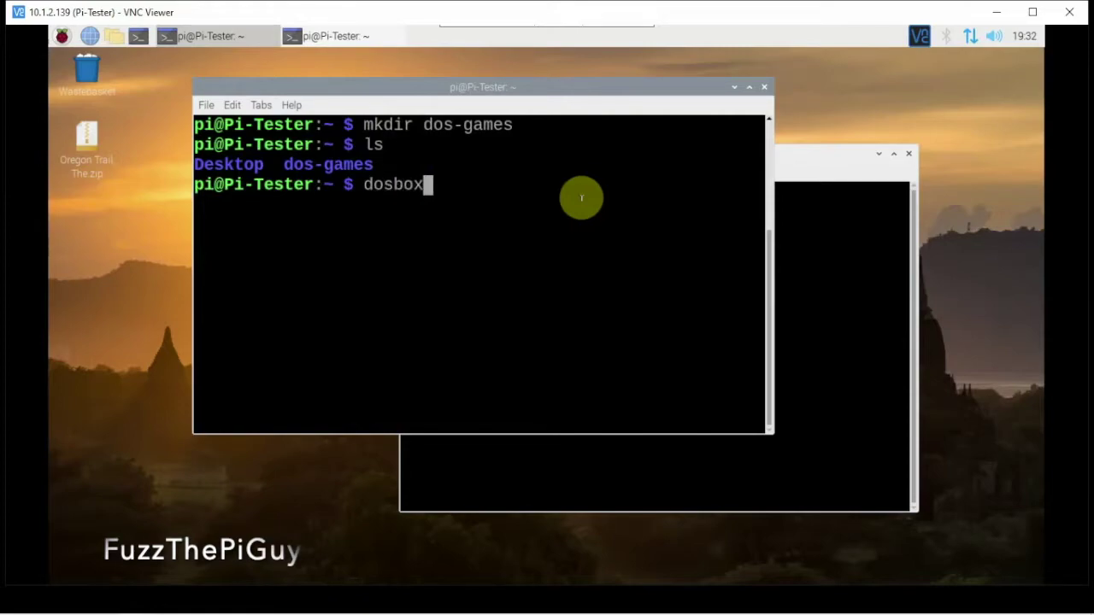
key(Return)
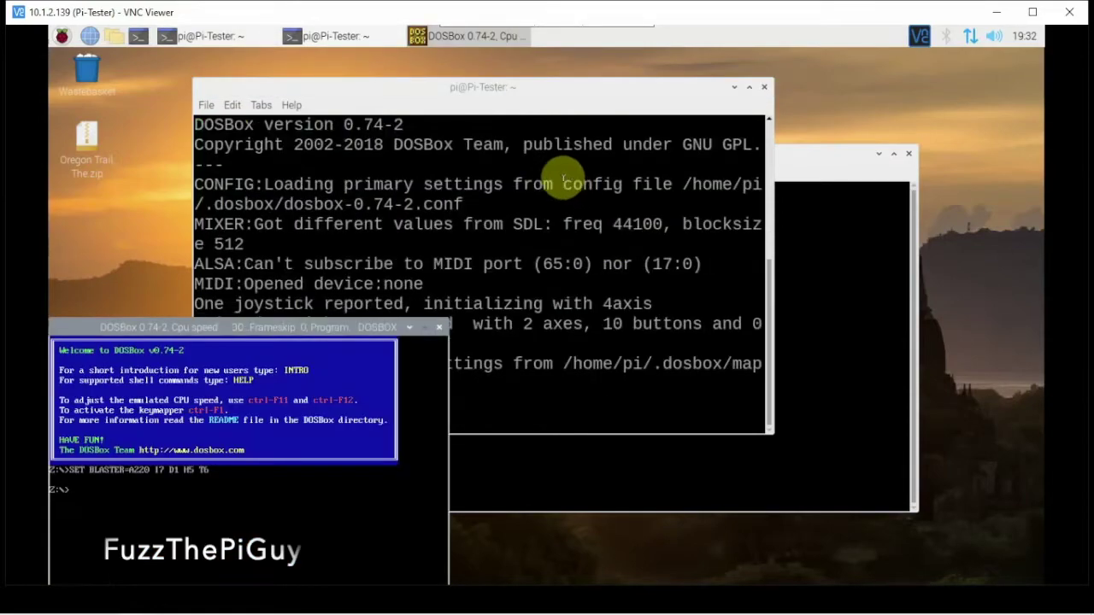
drag(334, 325, 494, 165)
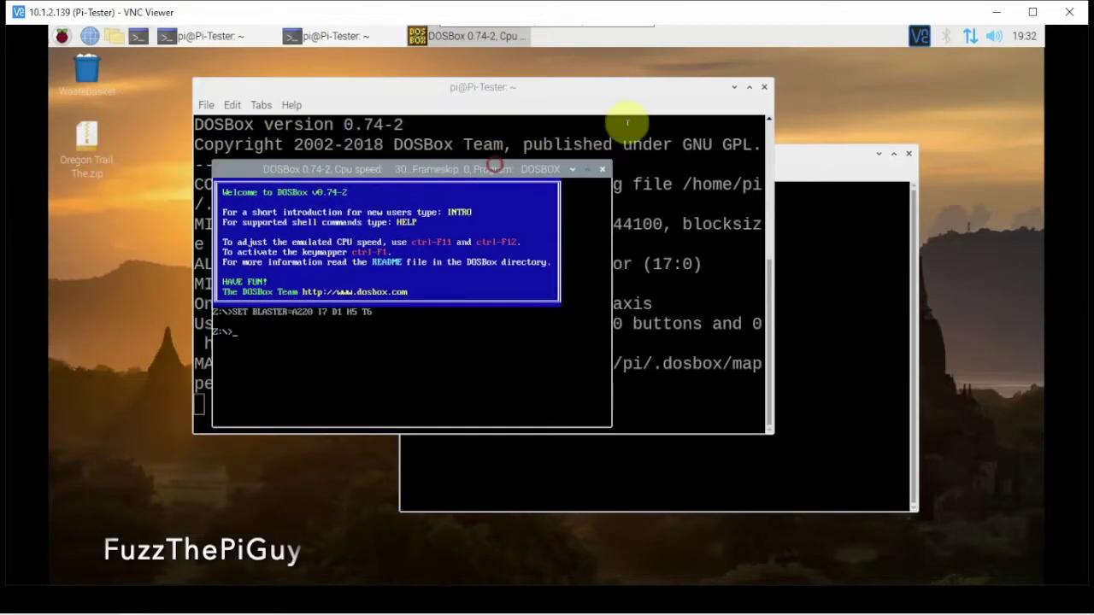
click(237, 168)
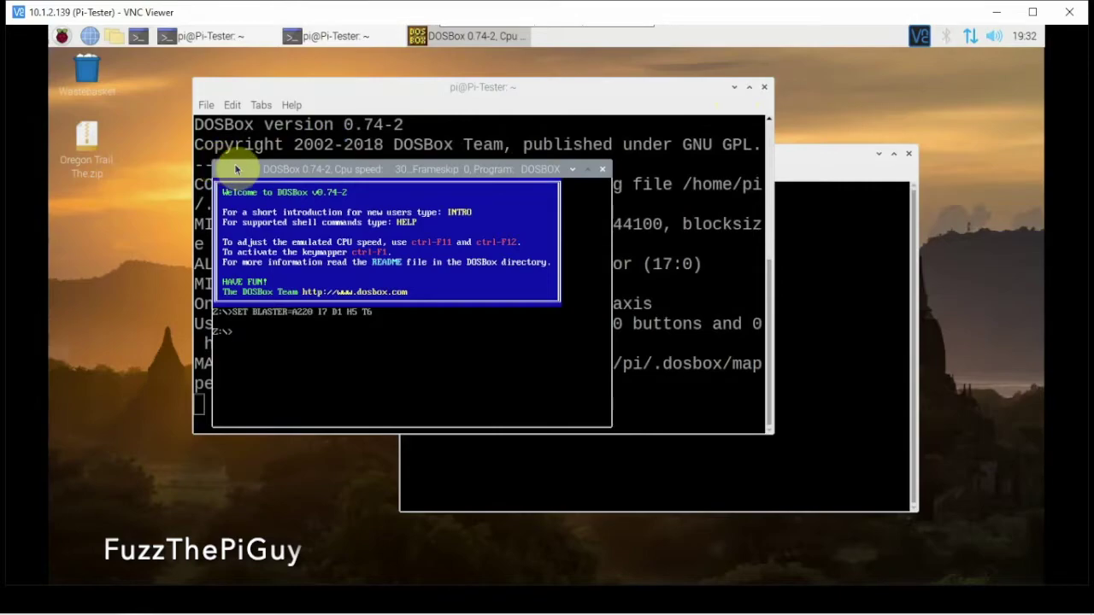
drag(237, 168, 363, 164)
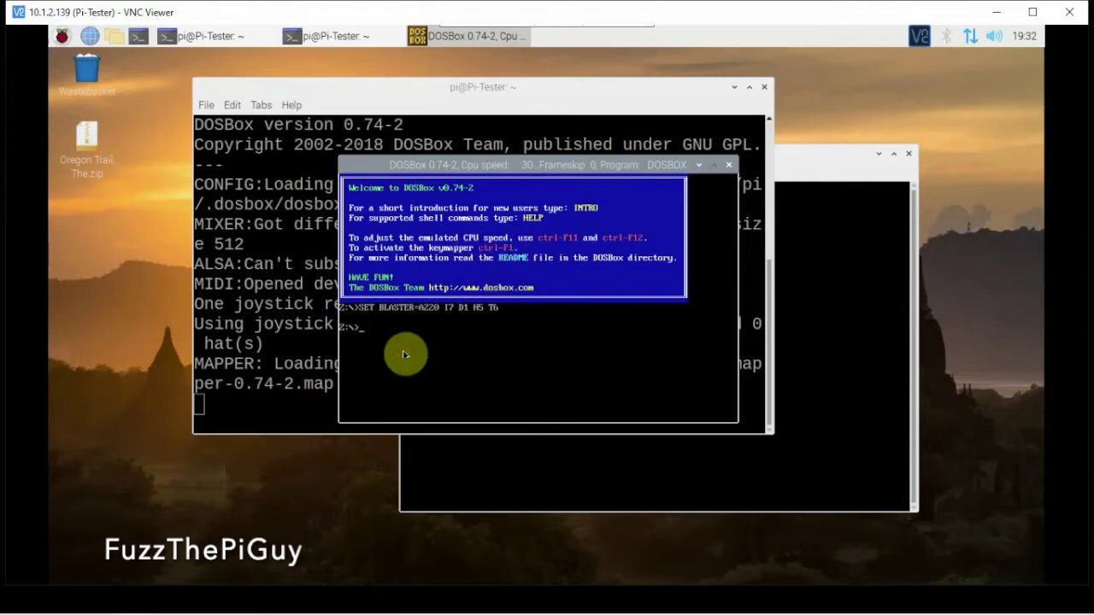
Open the DOSBox keymapper, save the key mappings and exit back to the DOS prompt
key(ctrl+F1)
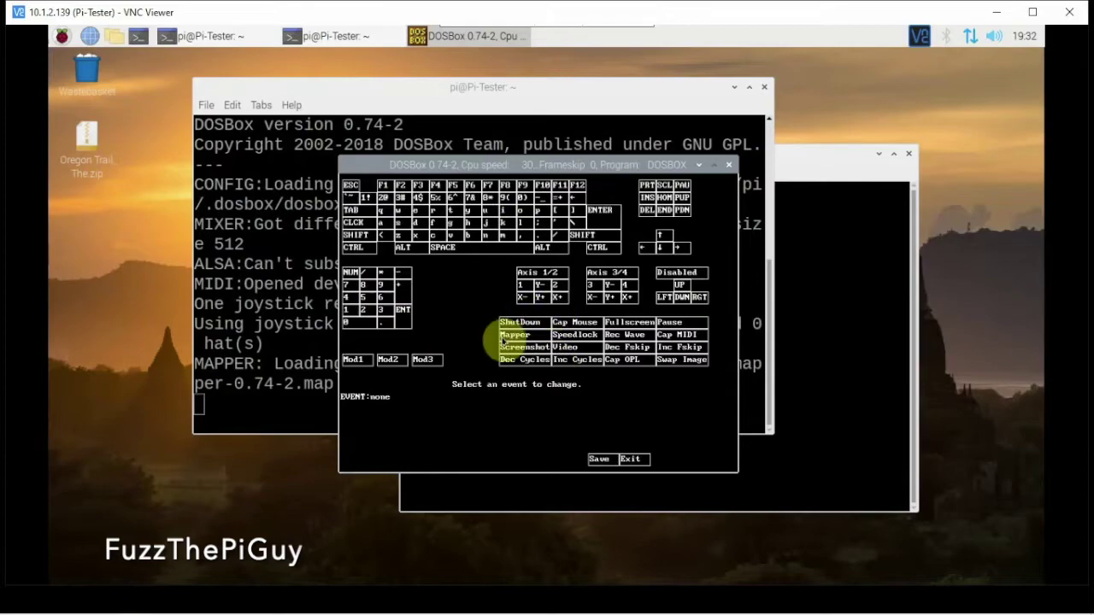
click(601, 460)
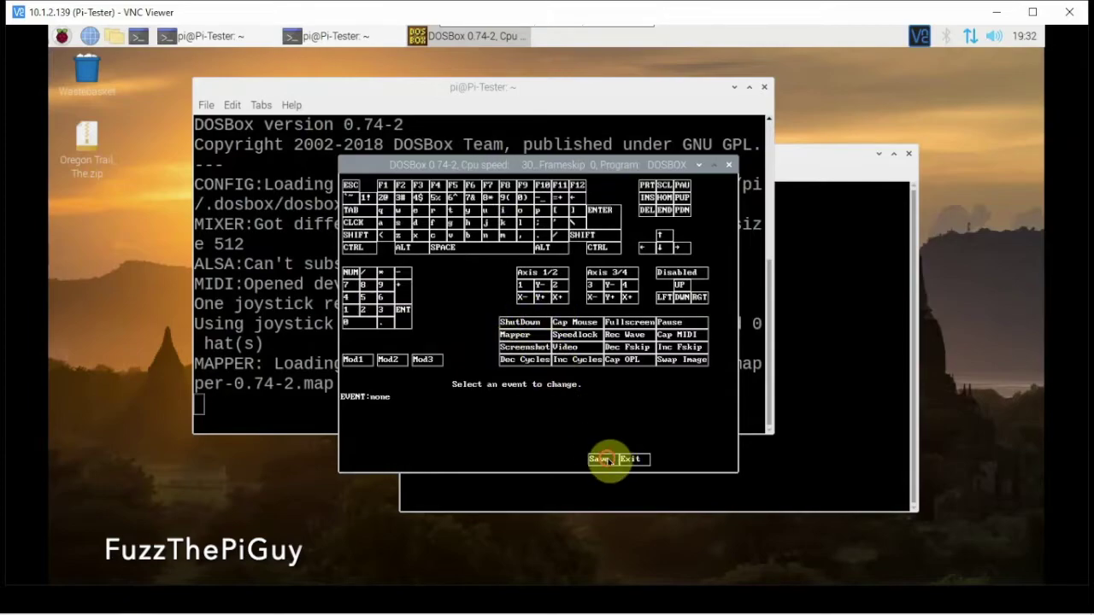
click(631, 459)
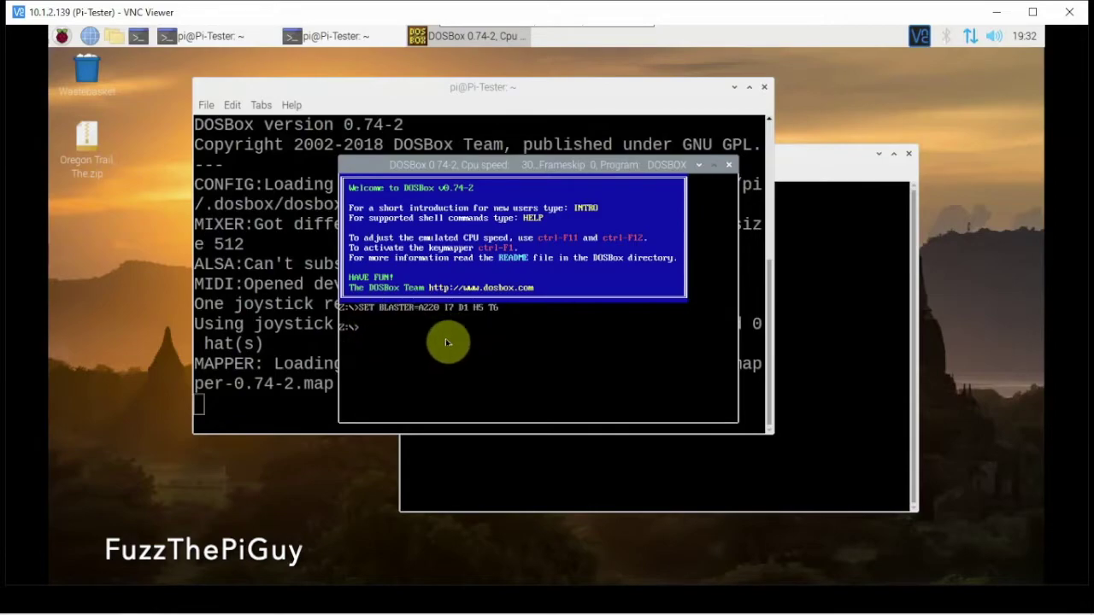
Quit the running DOSBox session by interrupting it from the terminal, and clear the terminal output
click(729, 165)
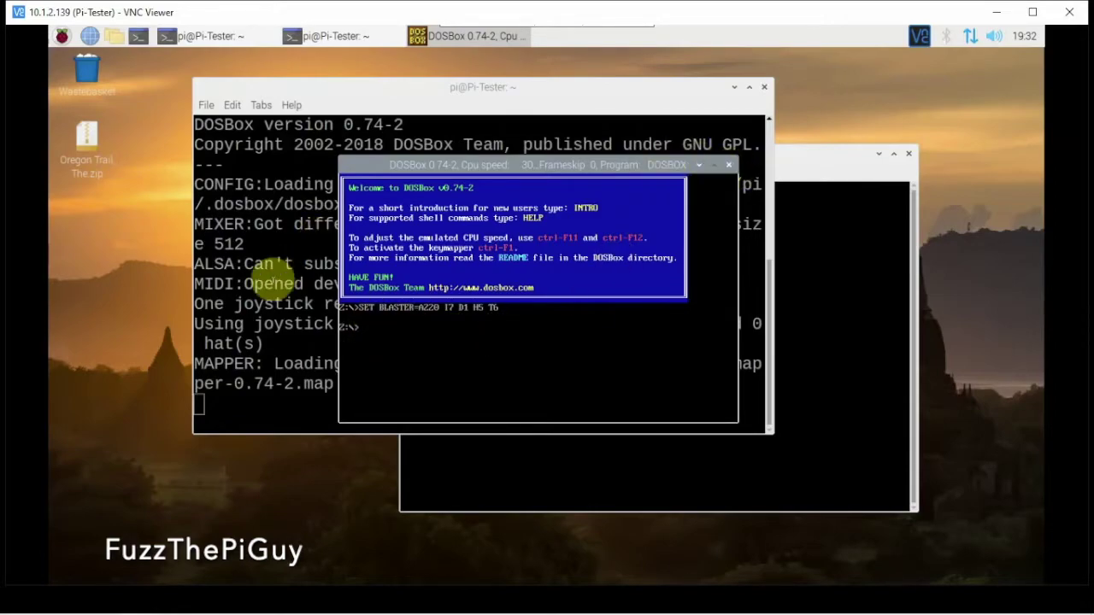
key(ctrl+c)
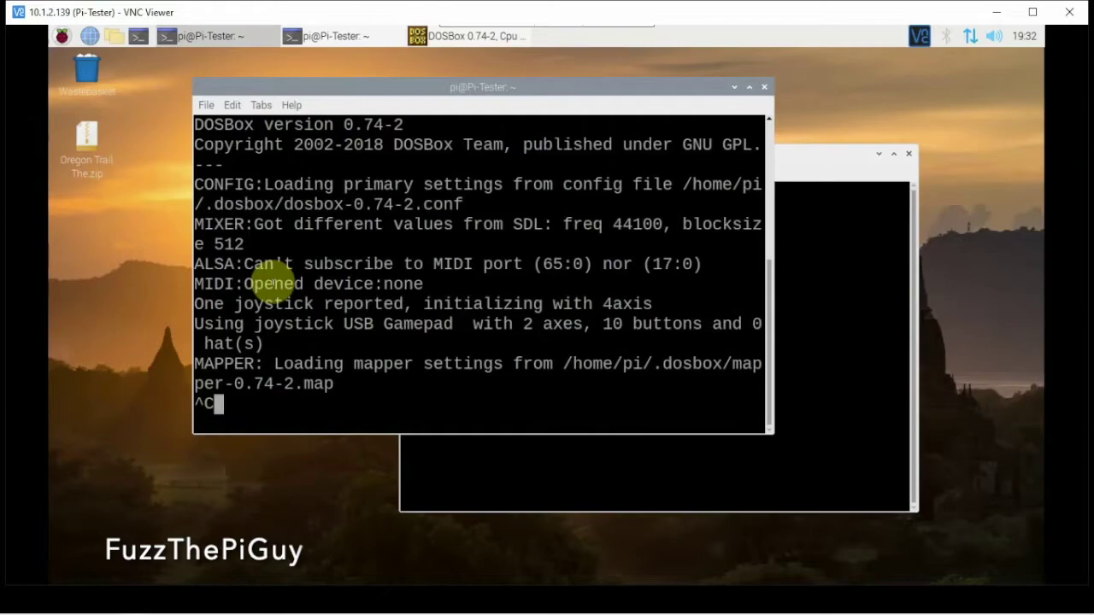
key(ctrl+l)
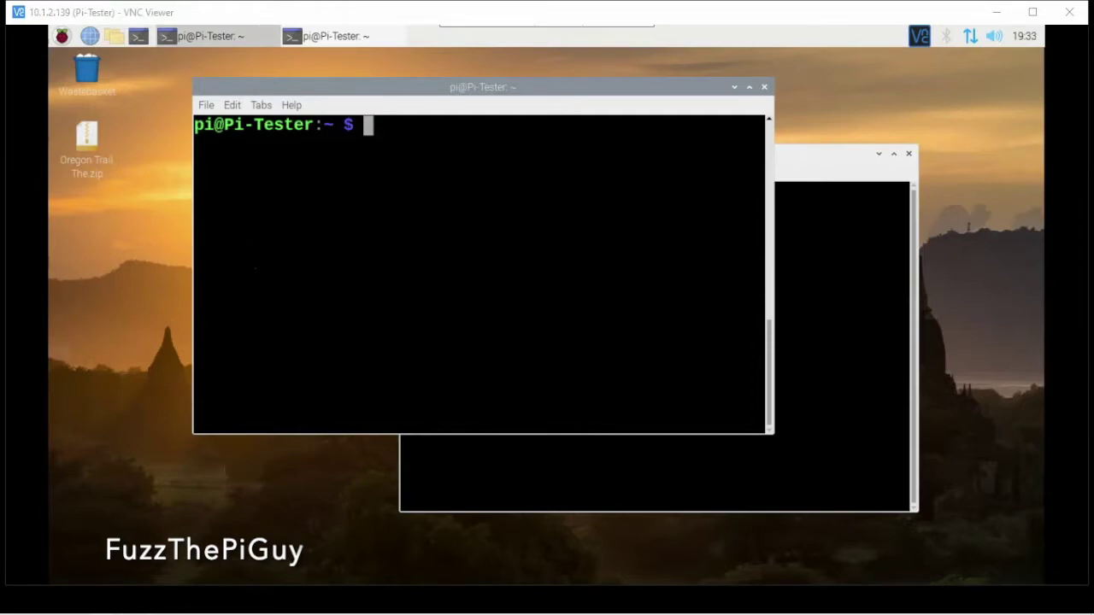
Run the copied command dosbox -startmapper, move the mapper window clear of the desktop's corner and exit the mapper to the DOS prompt
right_click(386, 218)
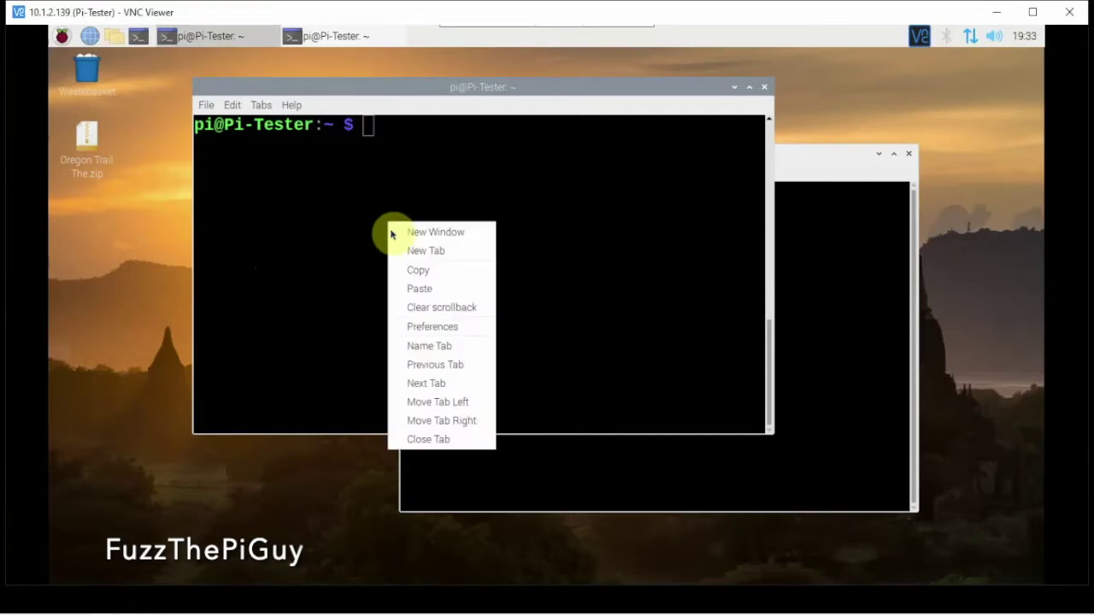
click(394, 297)
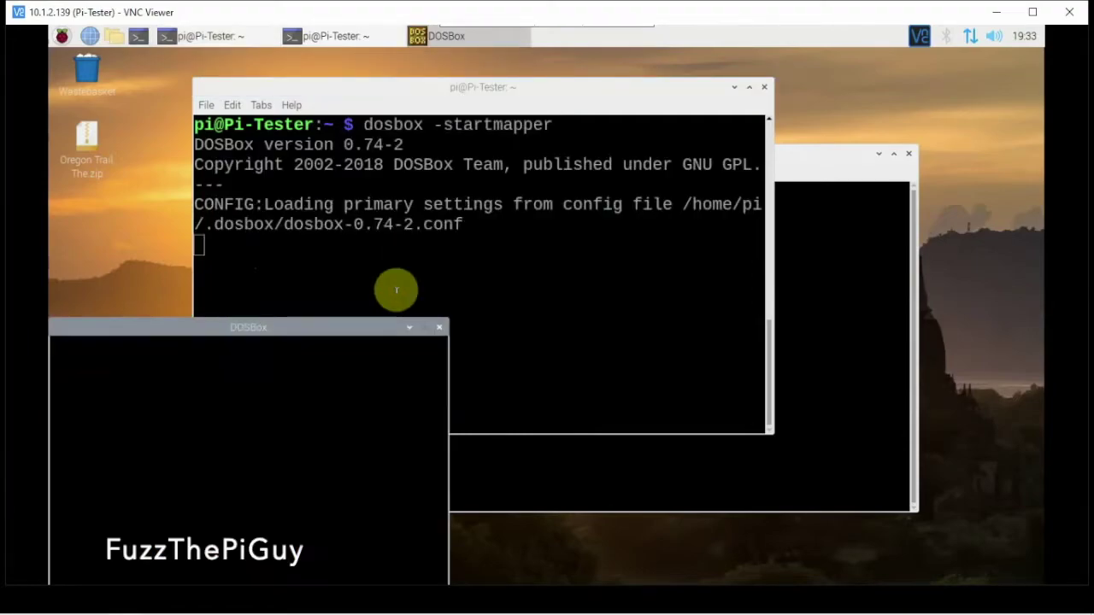
drag(288, 277, 684, 220)
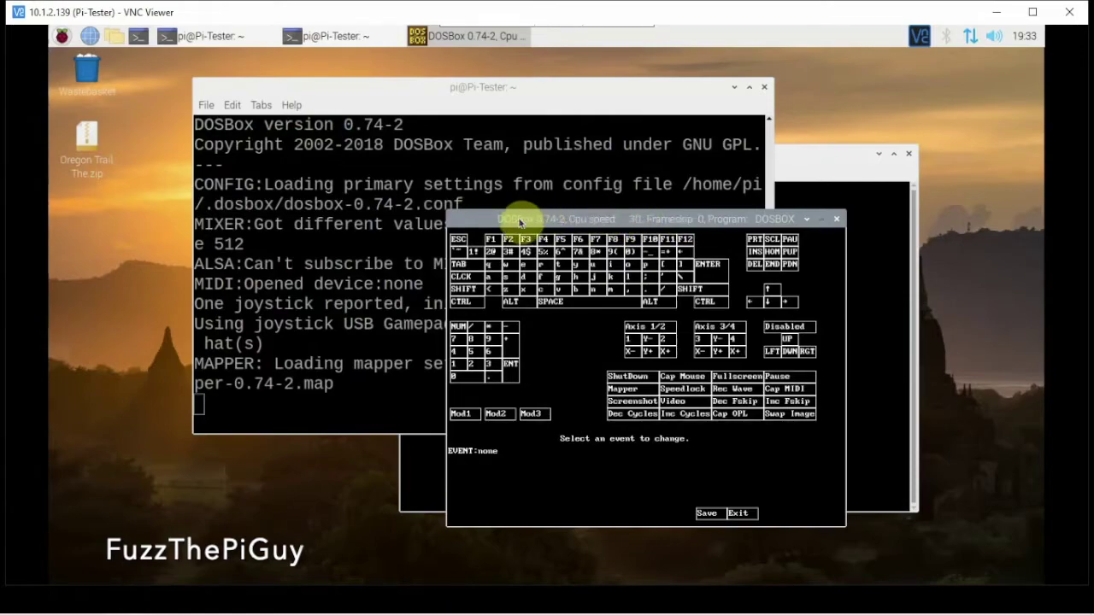
click(740, 513)
click(515, 398)
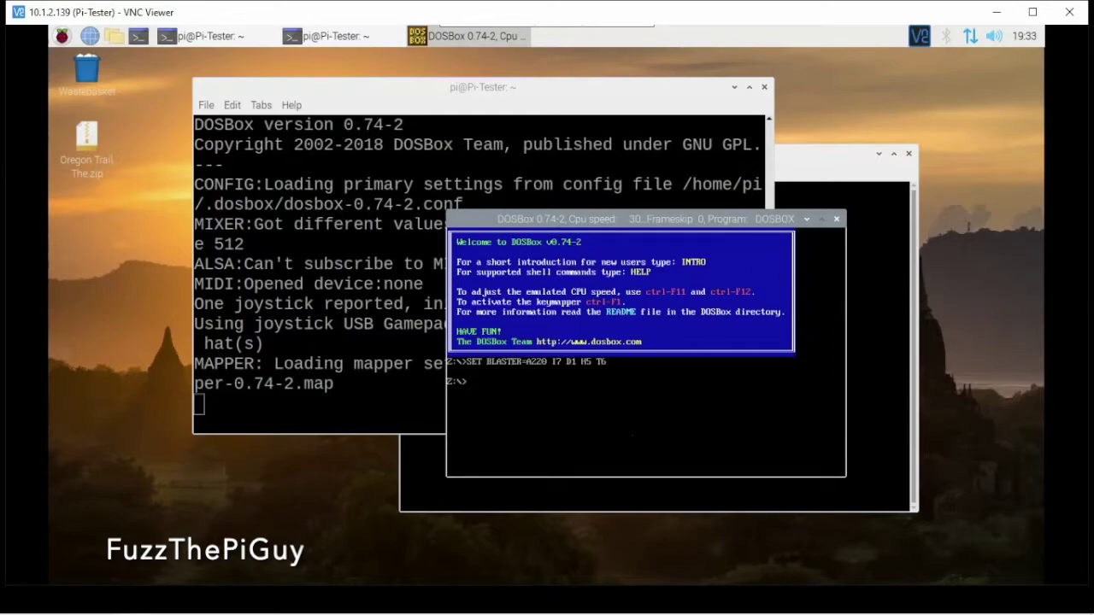
mouse_move(128, 603)
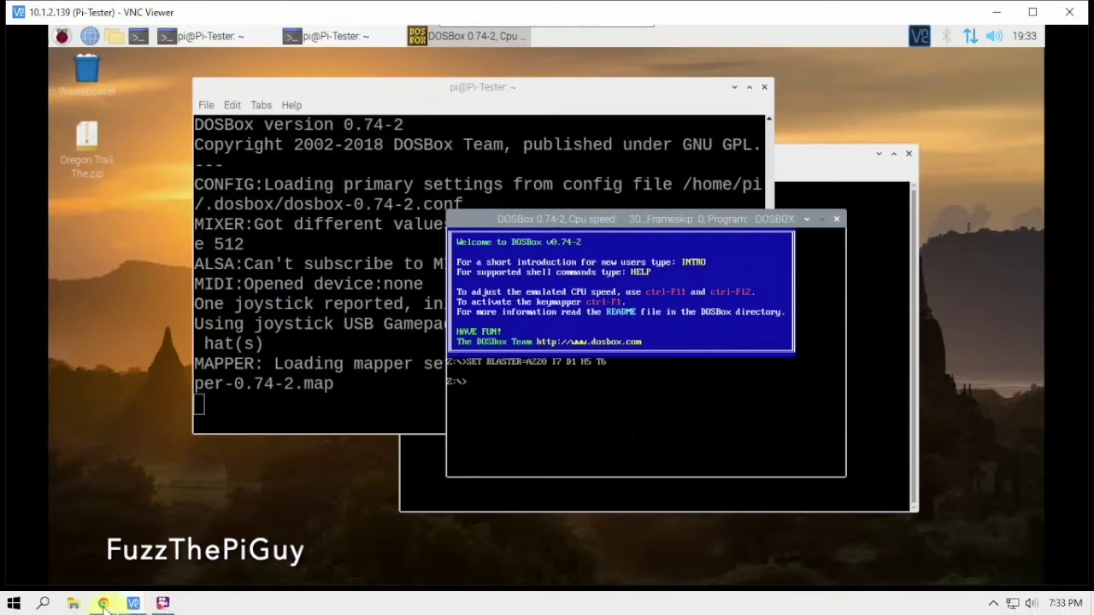
click(196, 543)
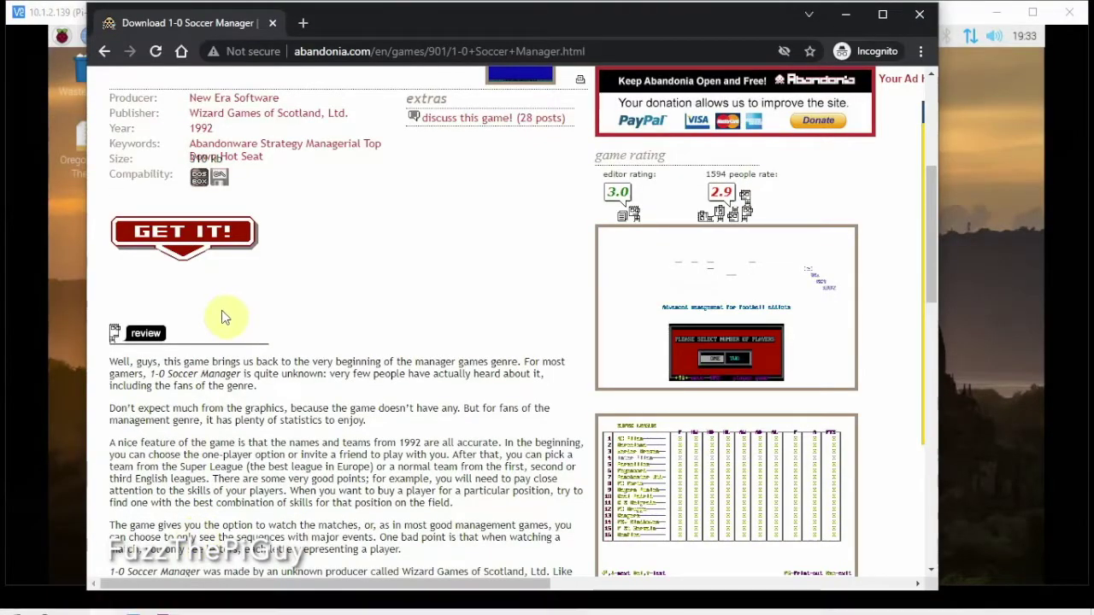
key(alt+Left)
key(alt+Left)
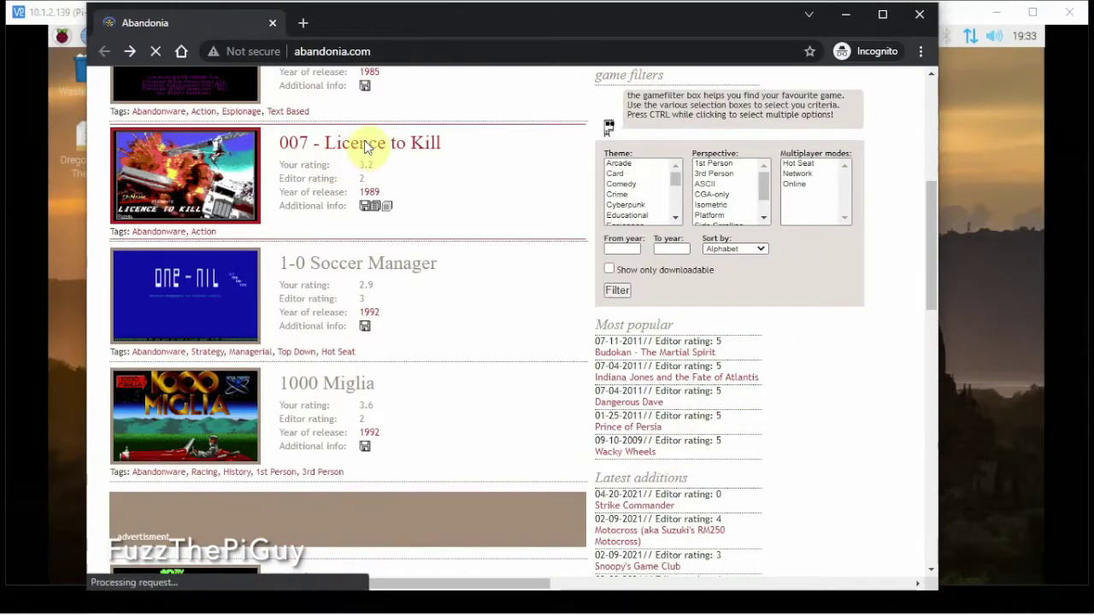
click(316, 51)
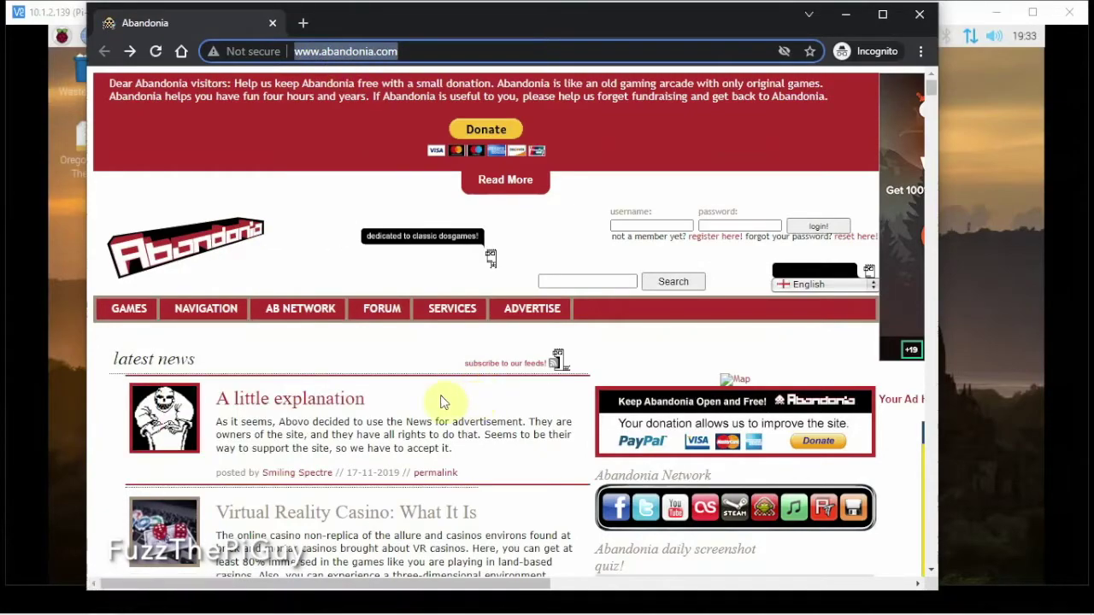
Browse Abandonia's list of all games and open the page for 007 - A View to Kill
mouse_move(128, 312)
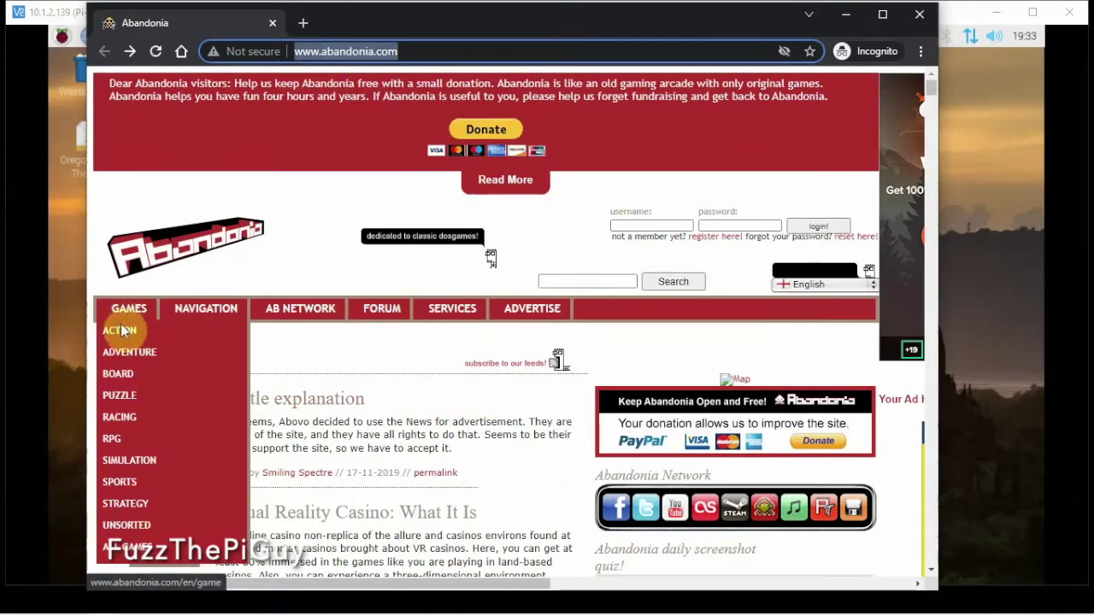
click(126, 546)
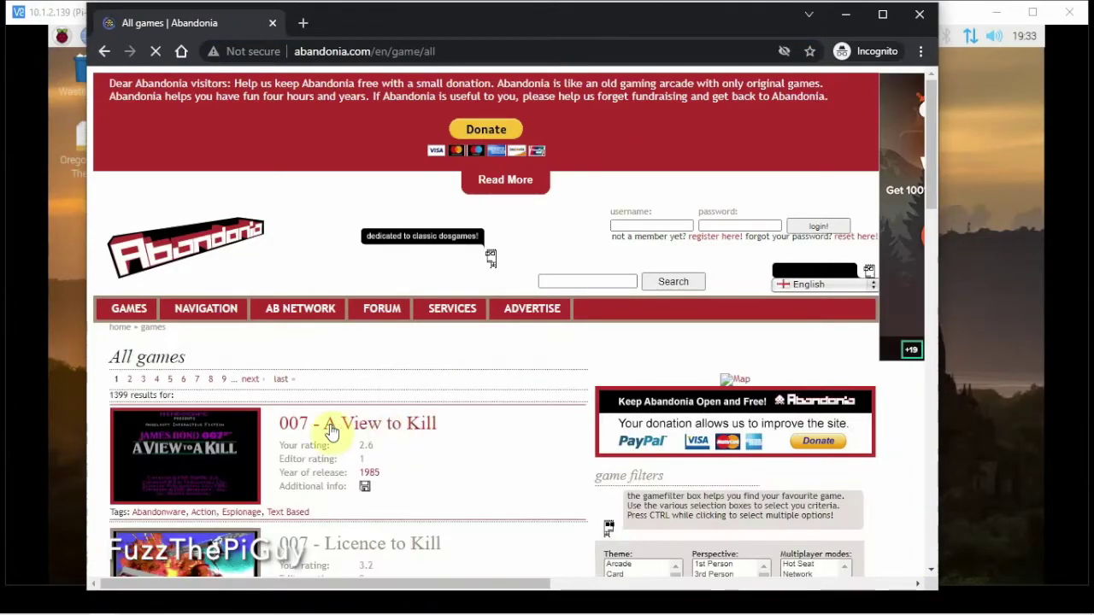
click(392, 421)
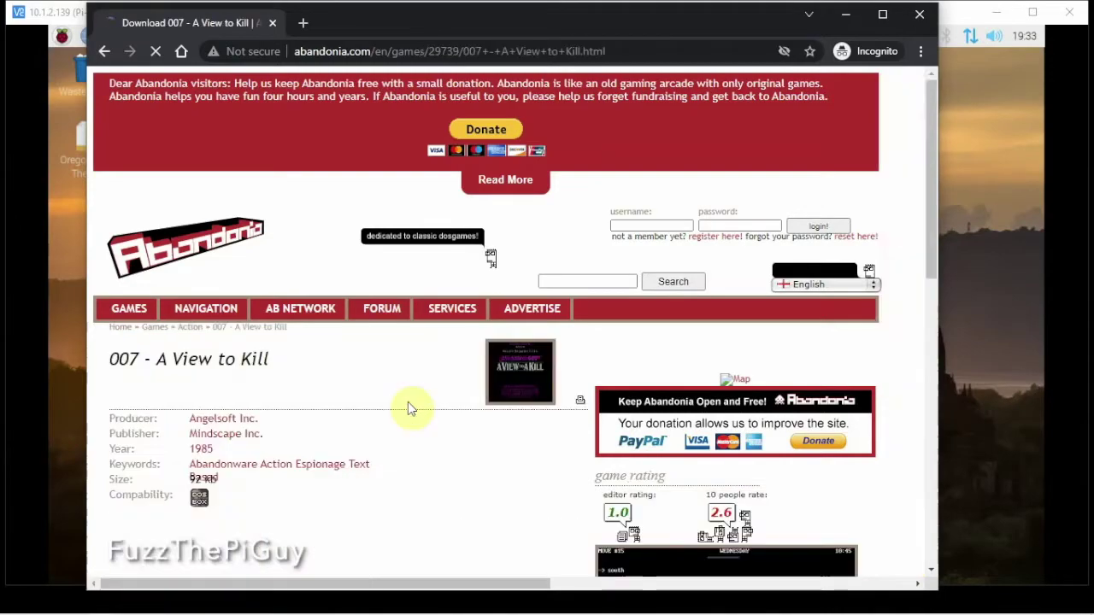
Open the download page for 007 - A View to Kill, and minimize the browser to return to the Raspberry Pi desktop
scroll(361, 390, down, 5)
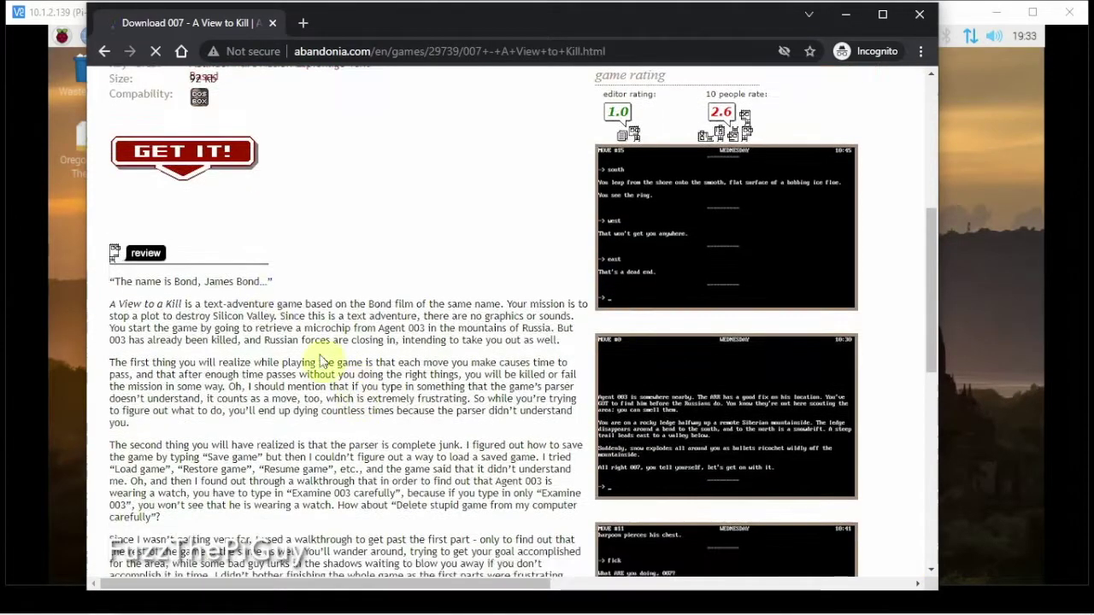
click(186, 156)
scroll(248, 323, down, 8)
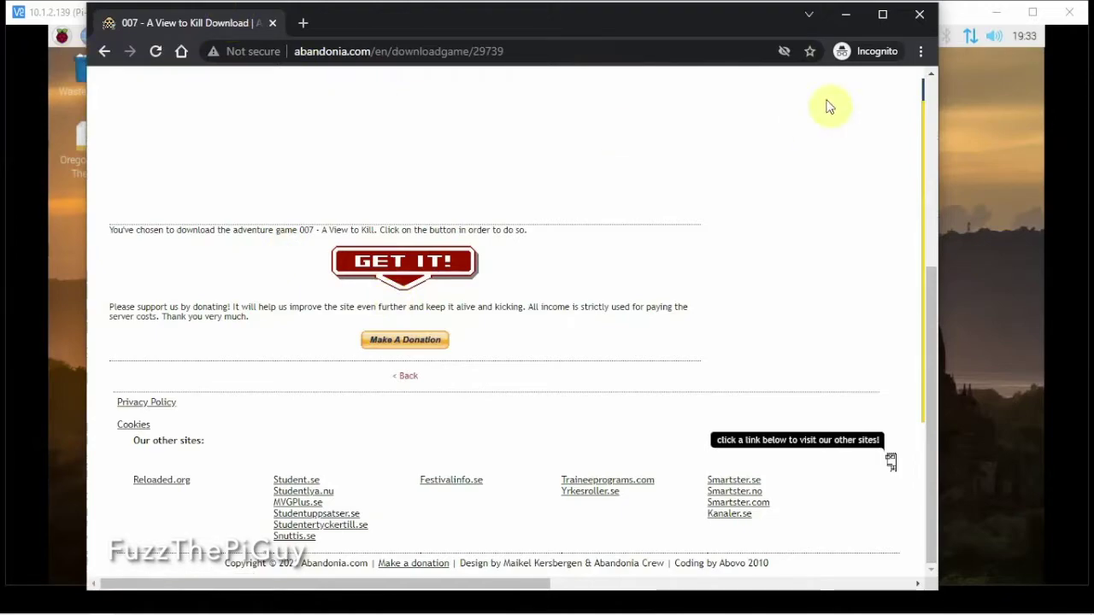
click(840, 20)
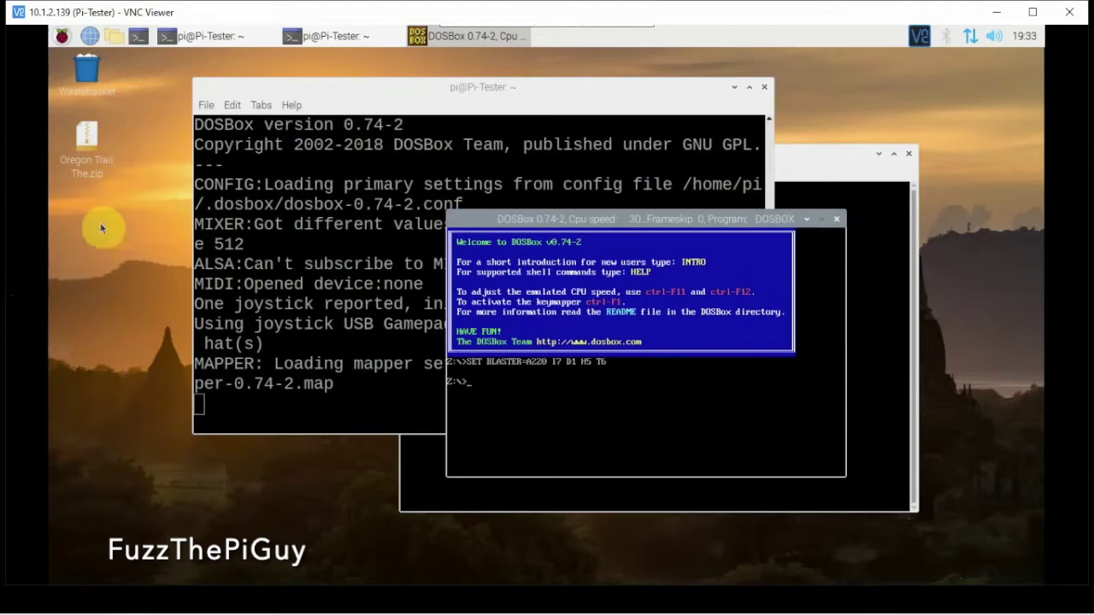
Extract the Oregon Trail zip on the desktop and move the extracted oregon folder into /home/pi/dos-games
right_click(86, 152)
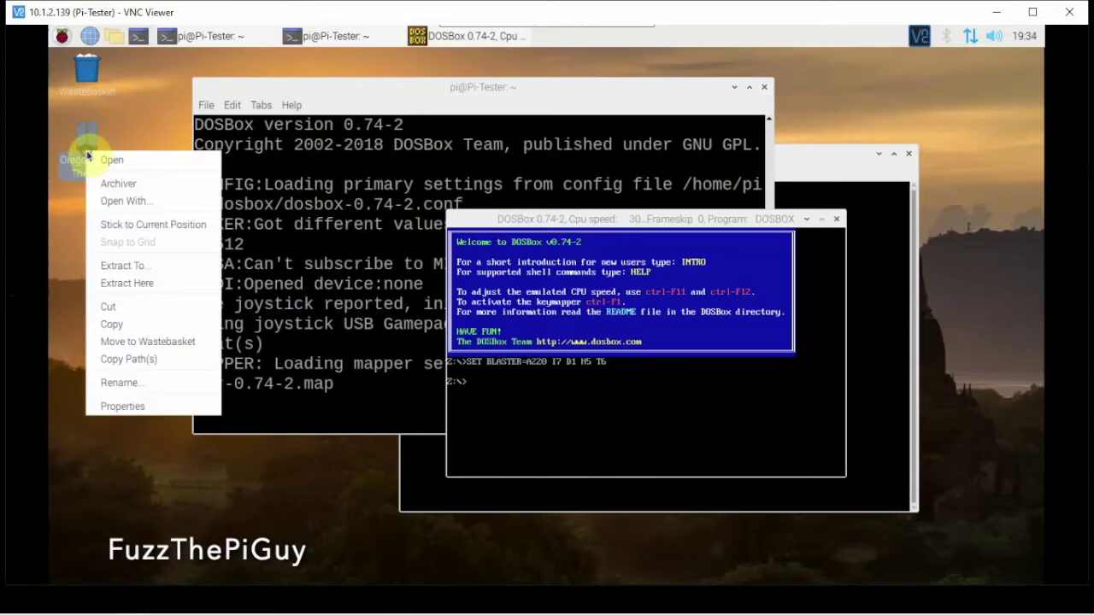
click(124, 282)
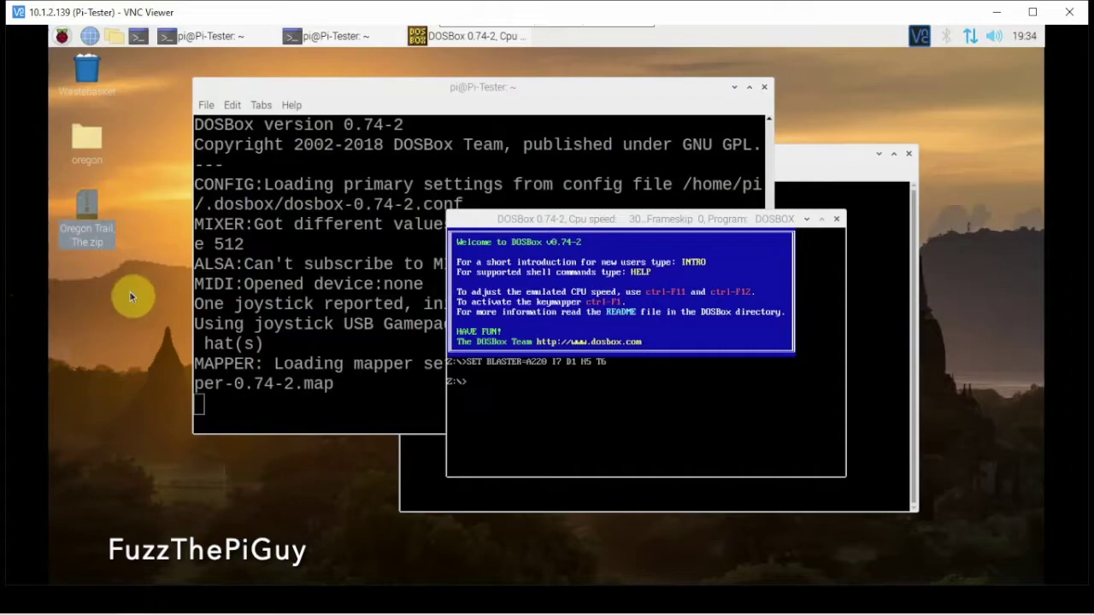
click(113, 36)
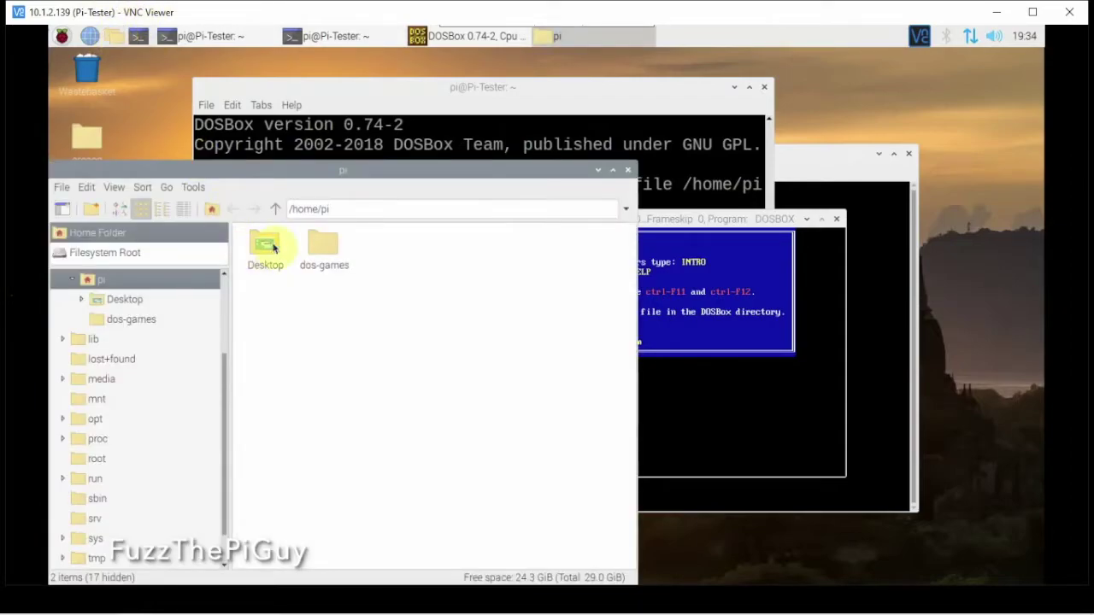
double_click(315, 239)
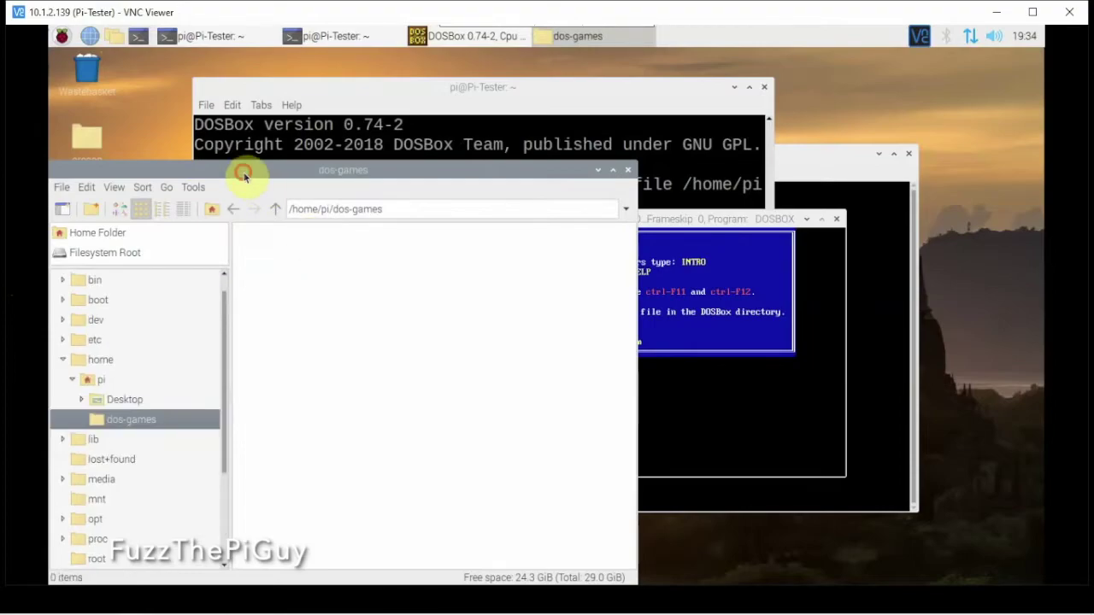
drag(244, 175, 579, 152)
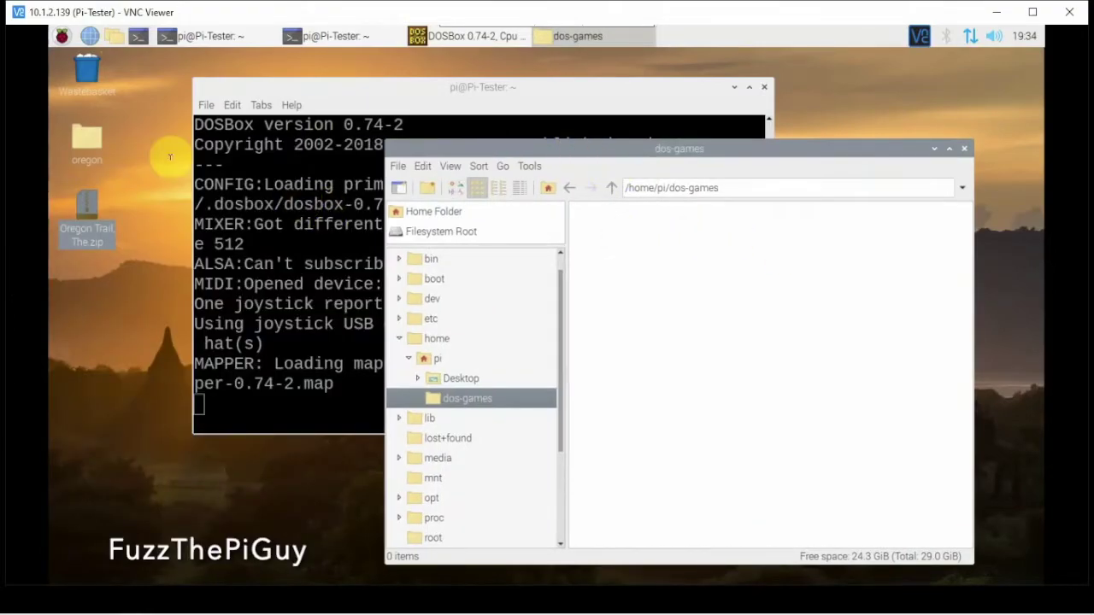
drag(88, 137, 647, 302)
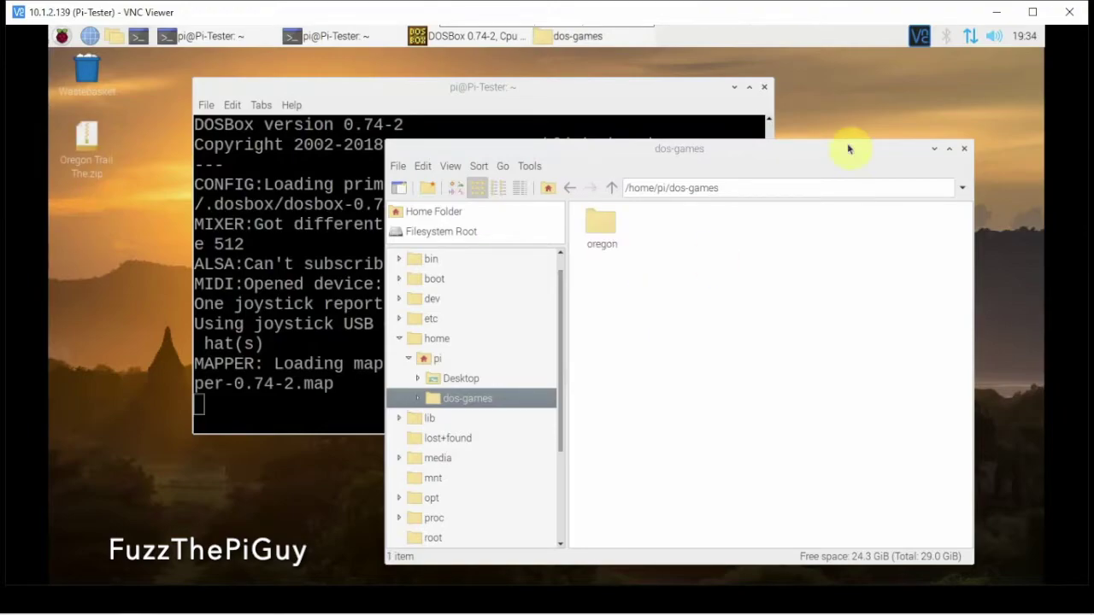
click(963, 149)
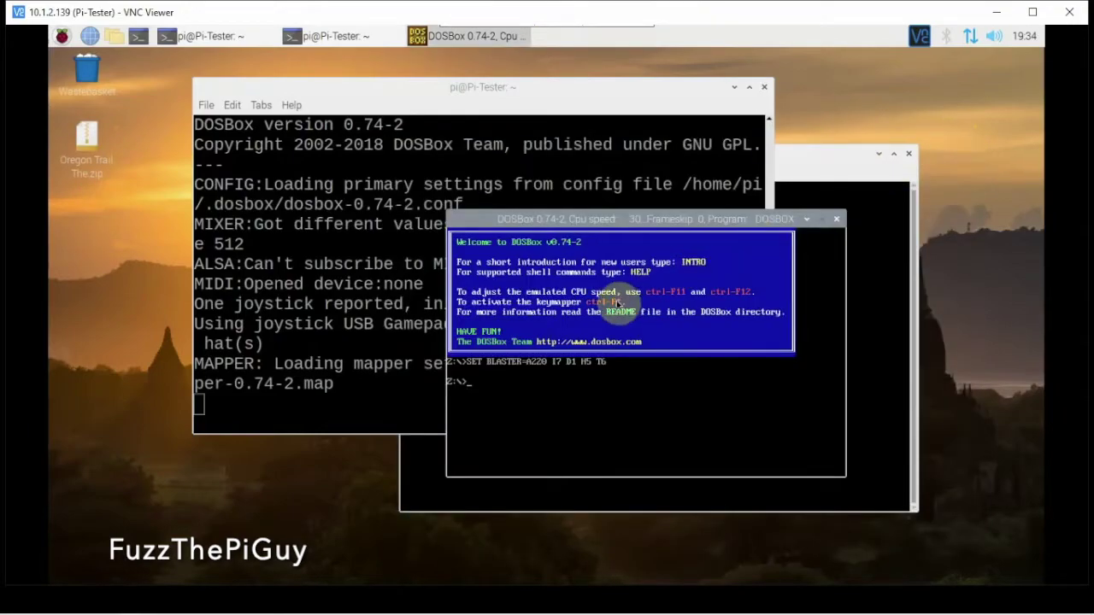
Mount ~/dos-games/oregon as drive C in DOSBox, with its window moved clear of the second terminal
click(622, 303)
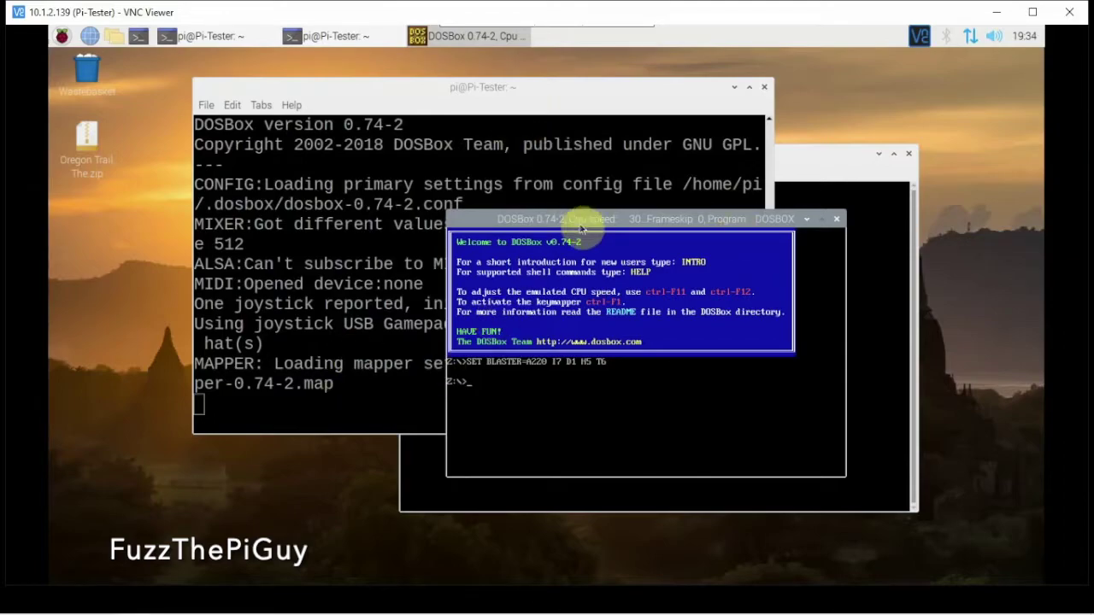
drag(555, 215, 471, 165)
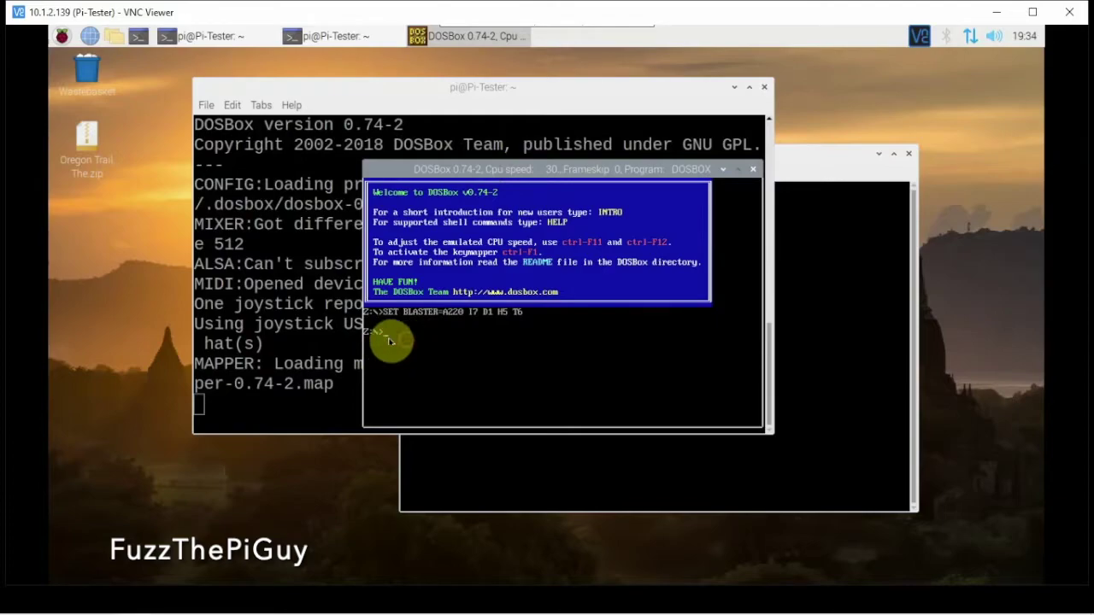
text(mount c ~/)
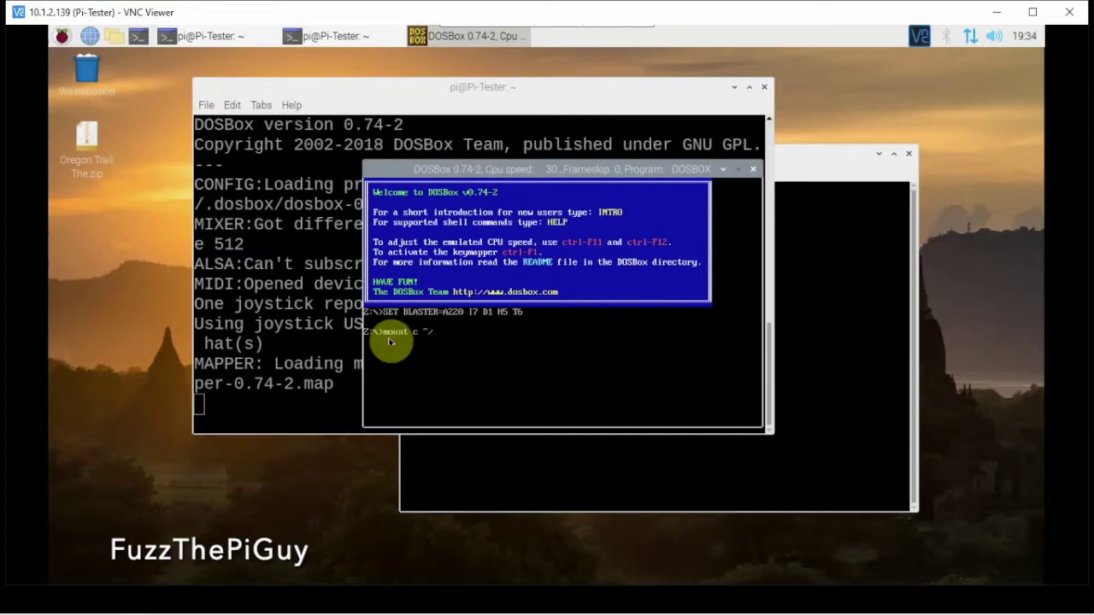
text(dos-games)
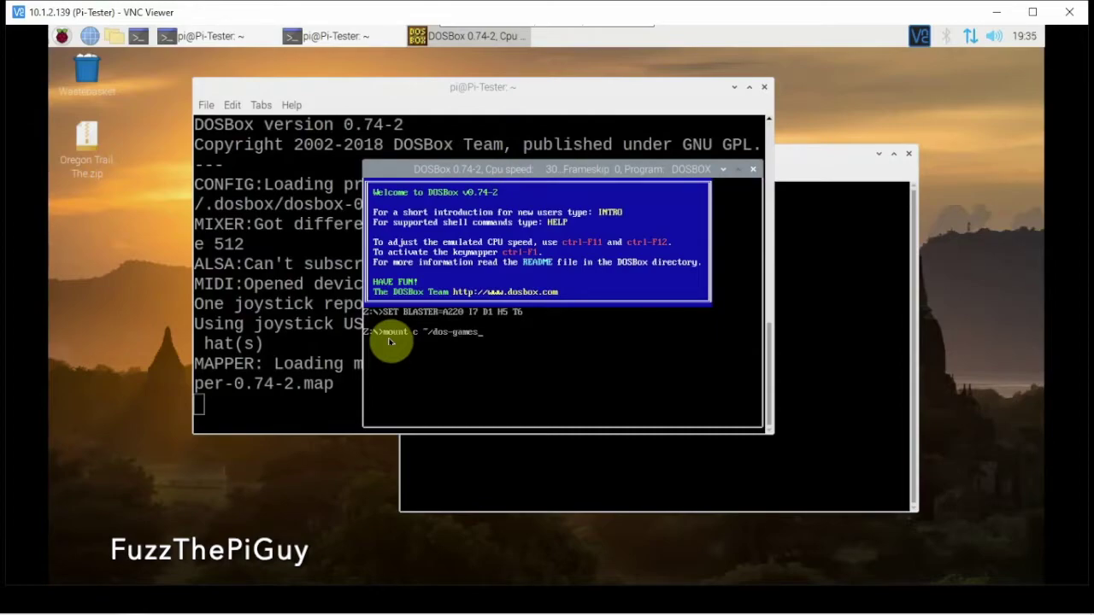
text(/ore)
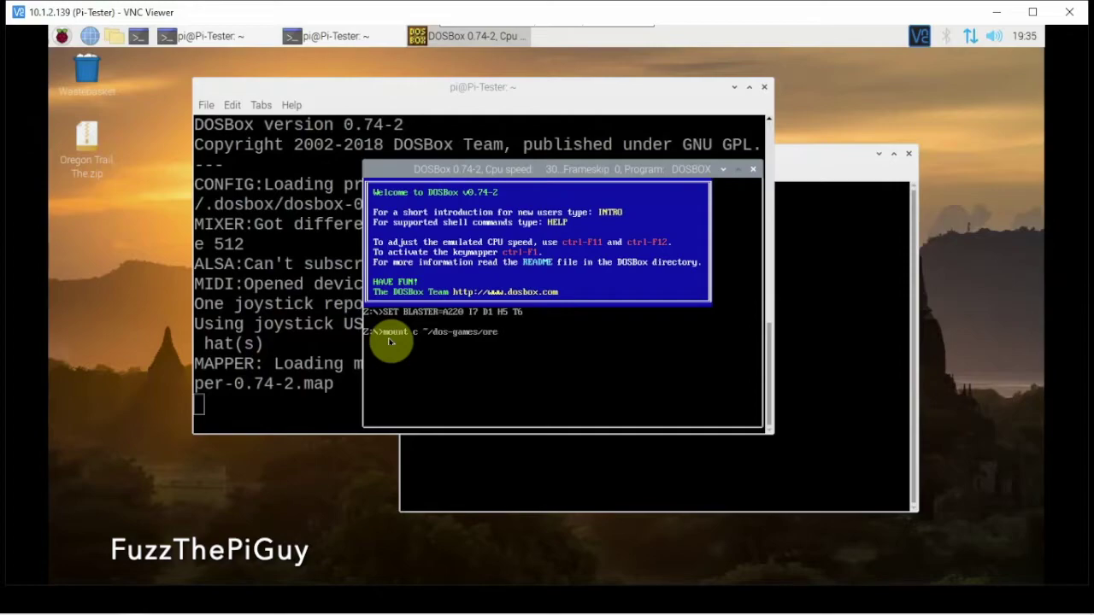
text(gon)
key(Return)
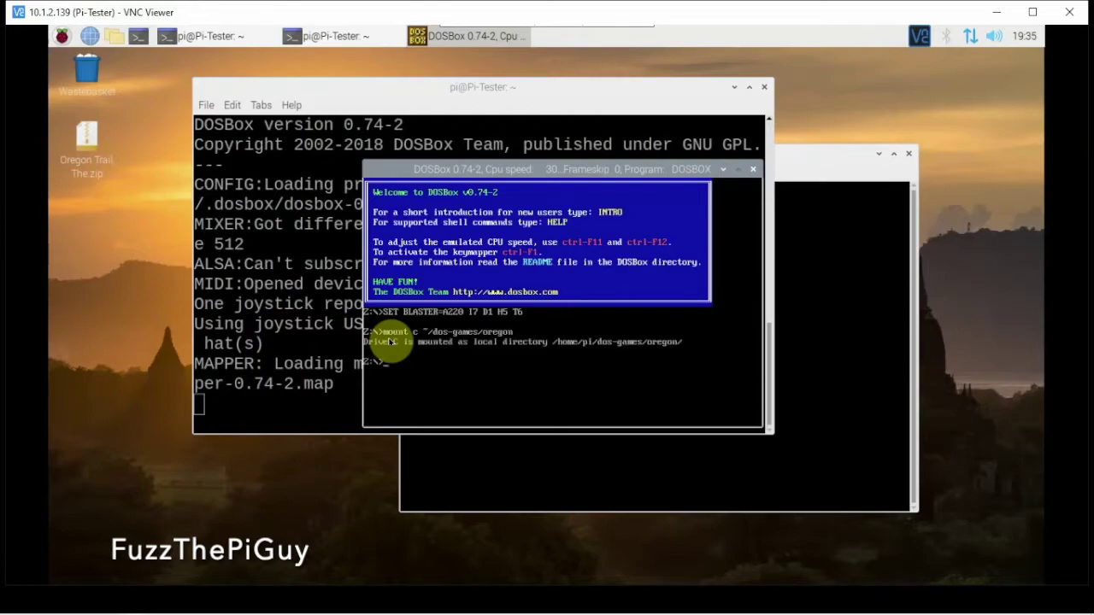
Switch to drive C in DOSBox and launch the game with the oregon command
click(420, 376)
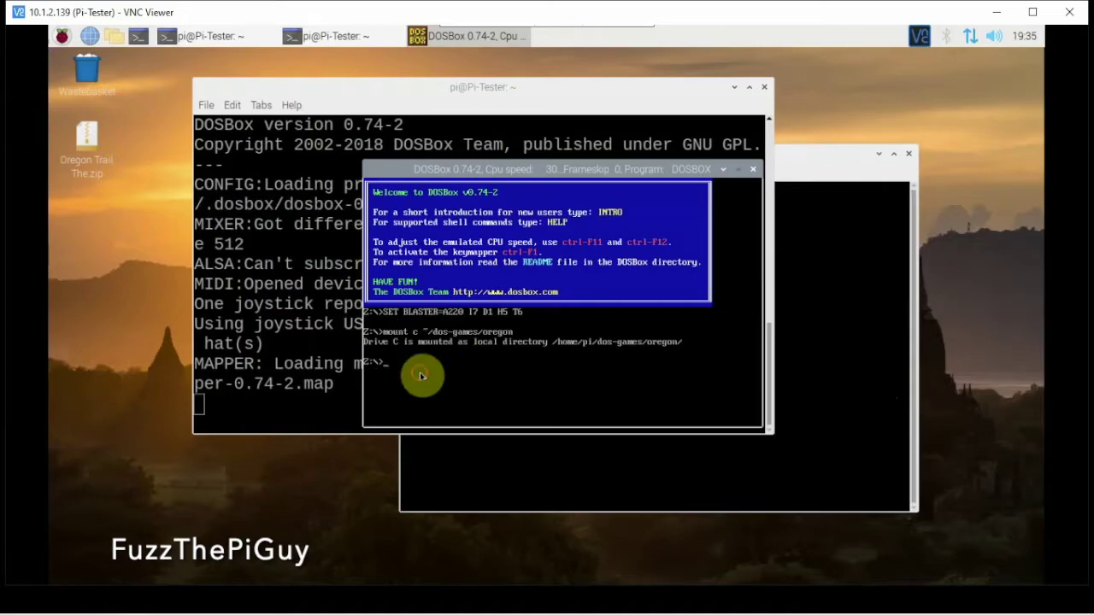
text(c:)
key(Return)
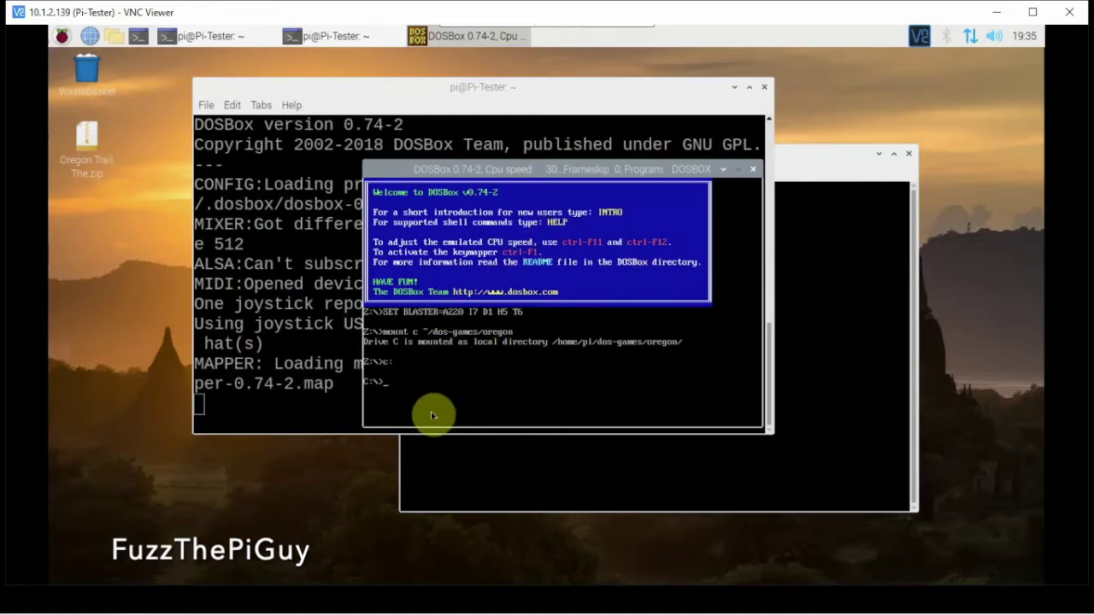
text(oregon)
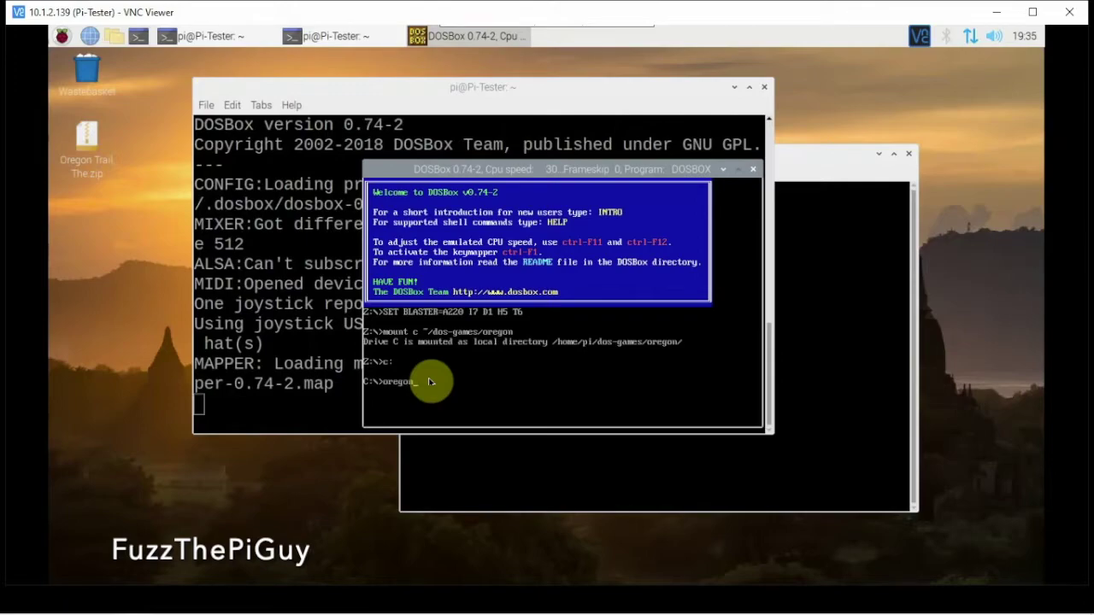
key(Return)
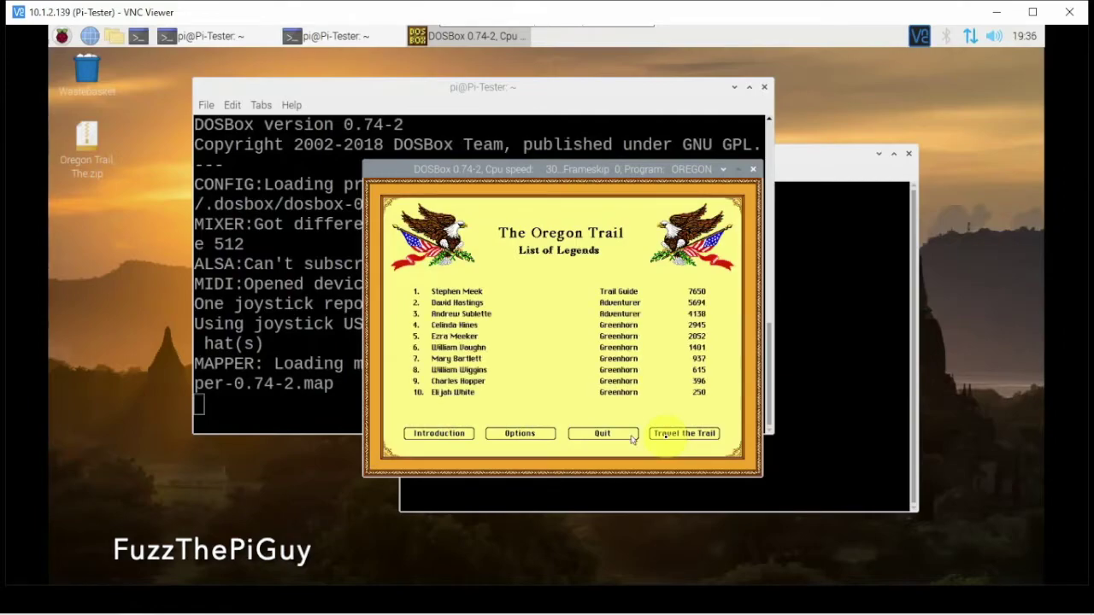
View the Oregon Trail options screen and leave it without saving changes
click(519, 433)
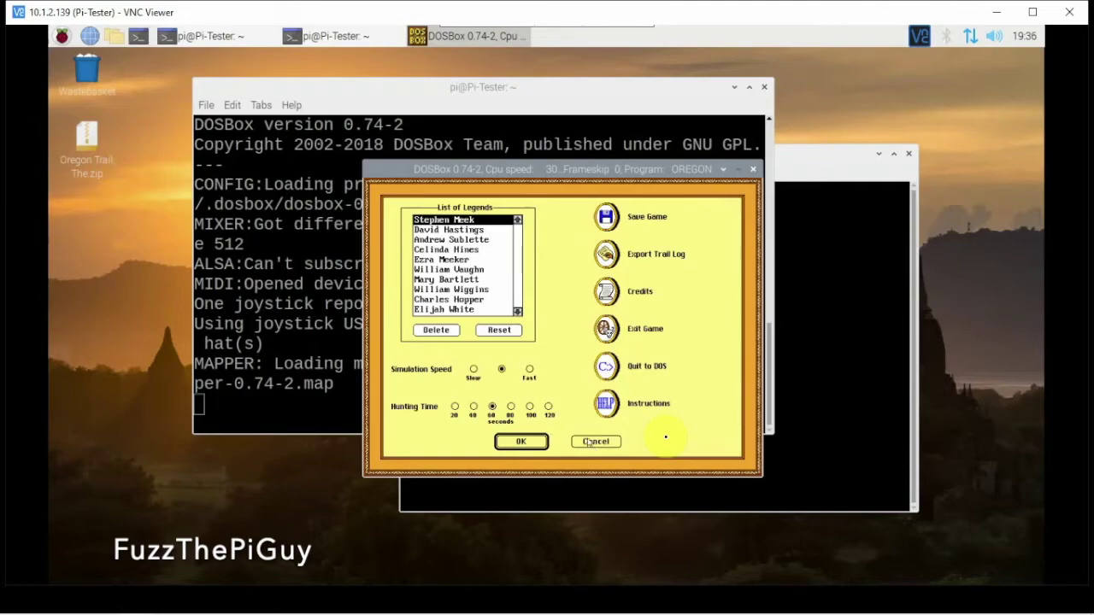
click(588, 440)
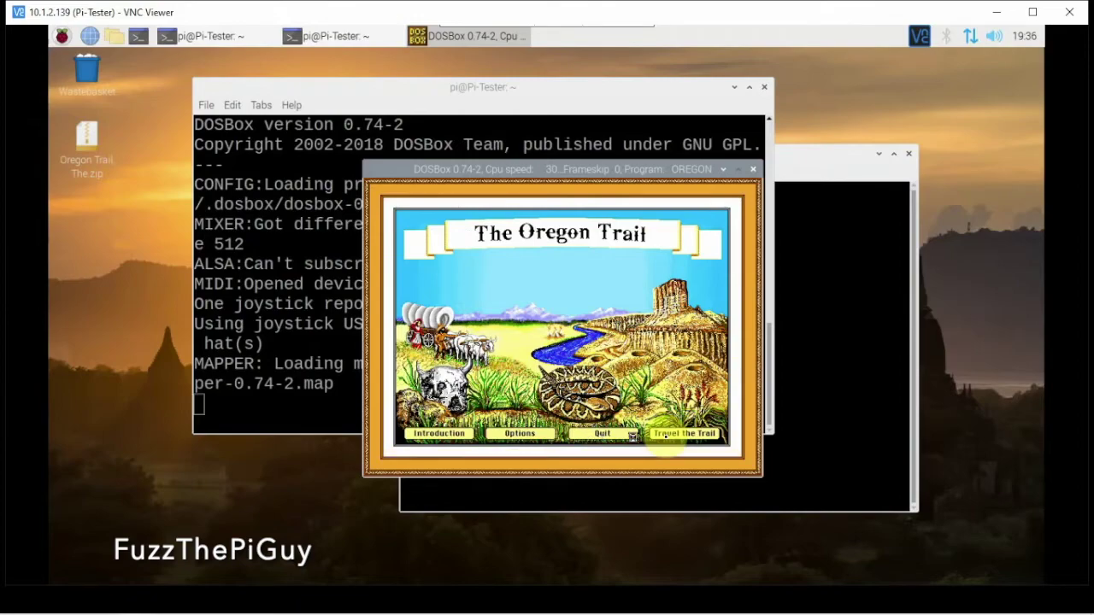
Start a new Oregon Trail game and register the player's name, accepting the preset occupation and wagon party
click(676, 437)
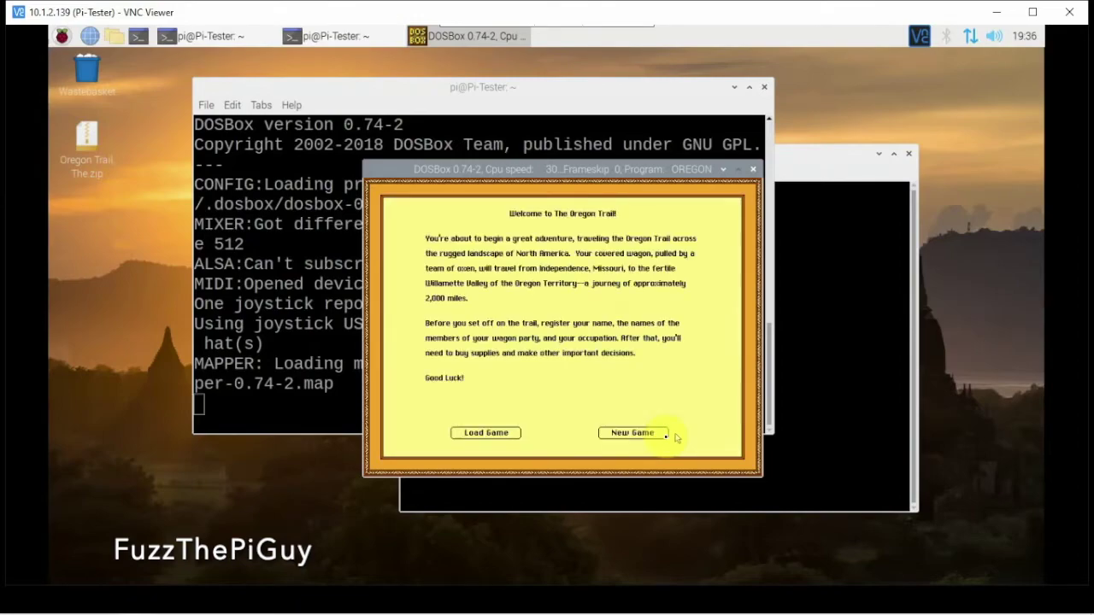
click(663, 434)
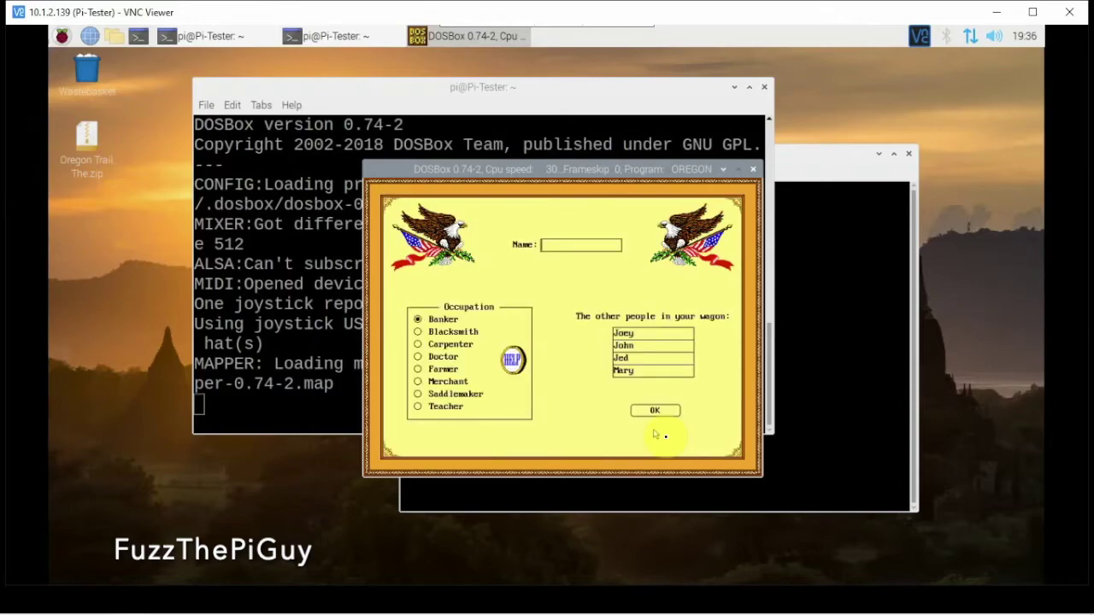
text(fuzz)
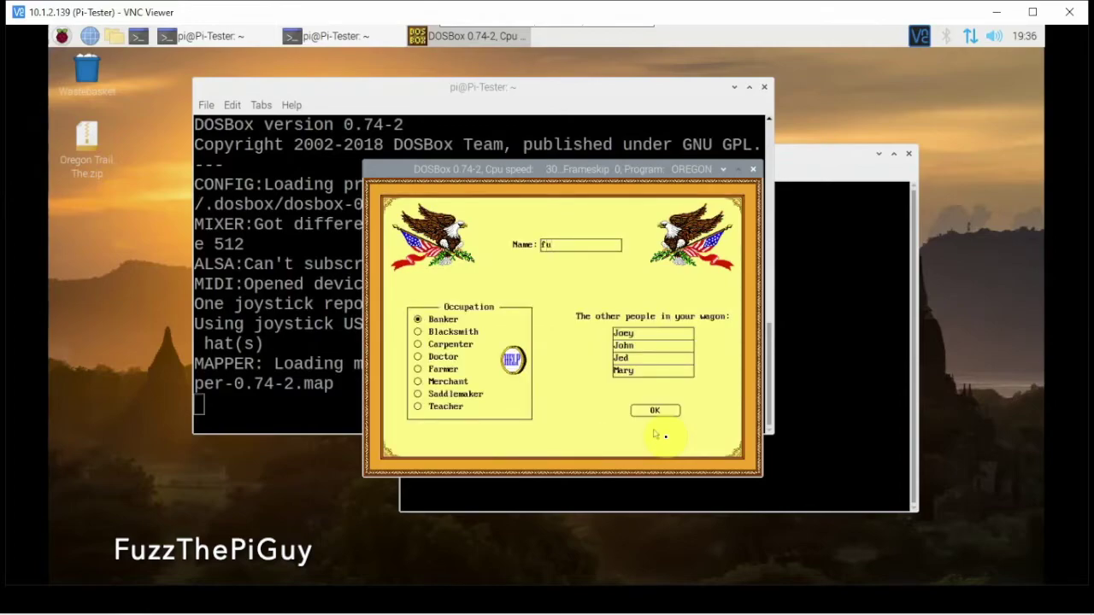
click(640, 409)
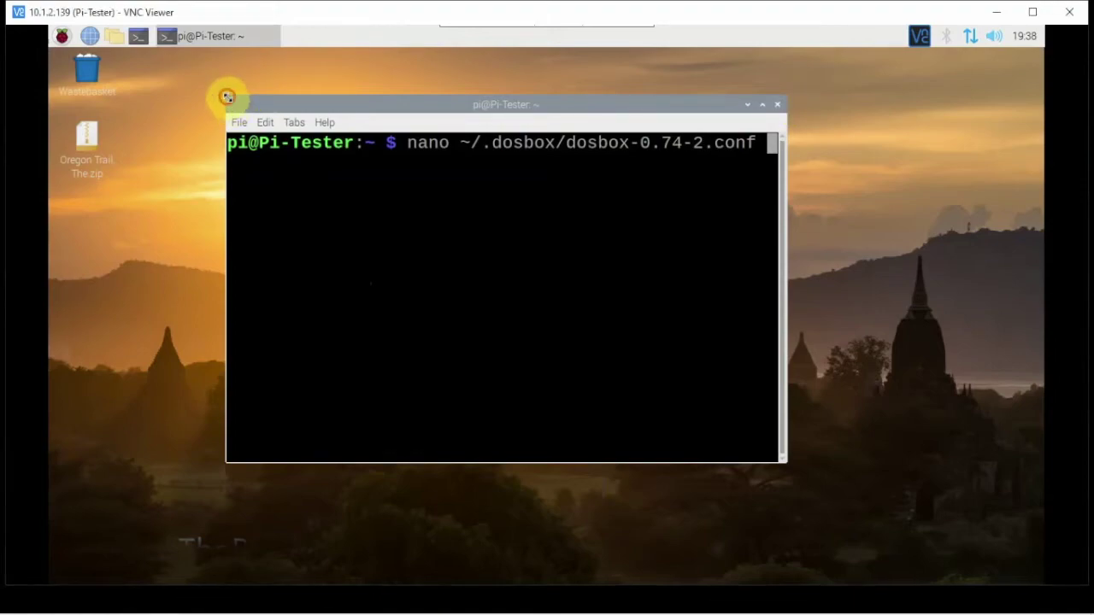
Enlarge the terminal, open ~/.dosbox/dosbox-0.74-2.conf in nano and maximize the window
drag(227, 99, 133, 53)
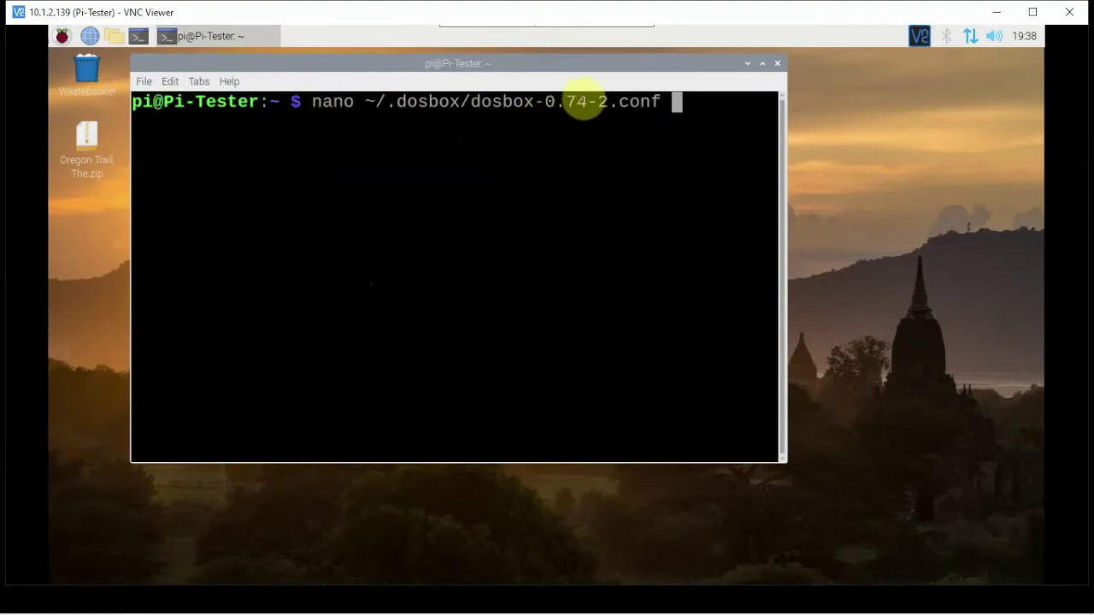
click(664, 120)
key(Return)
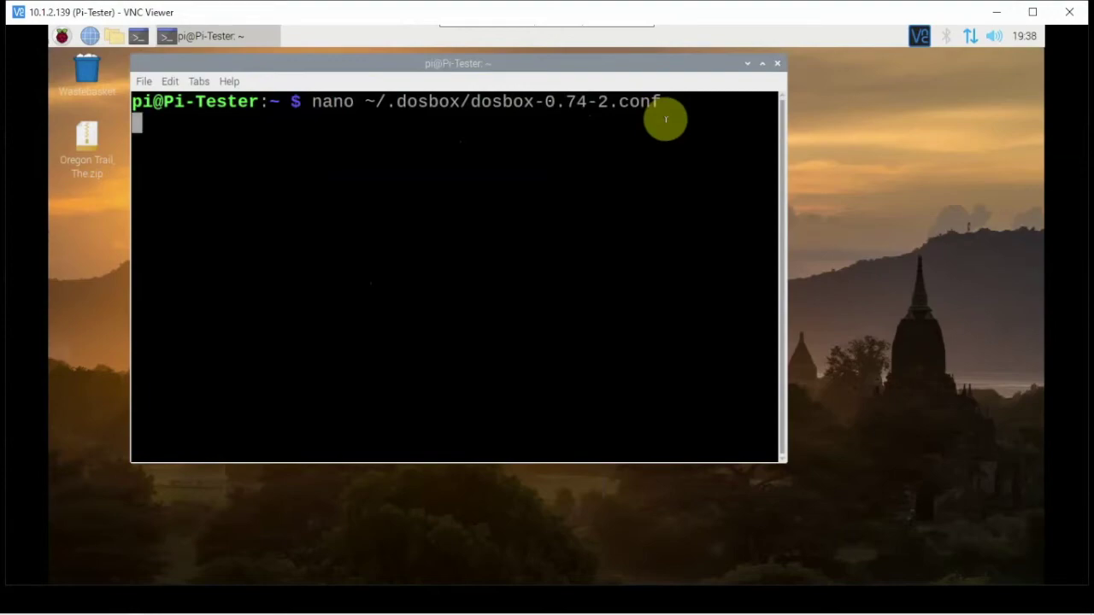
click(761, 64)
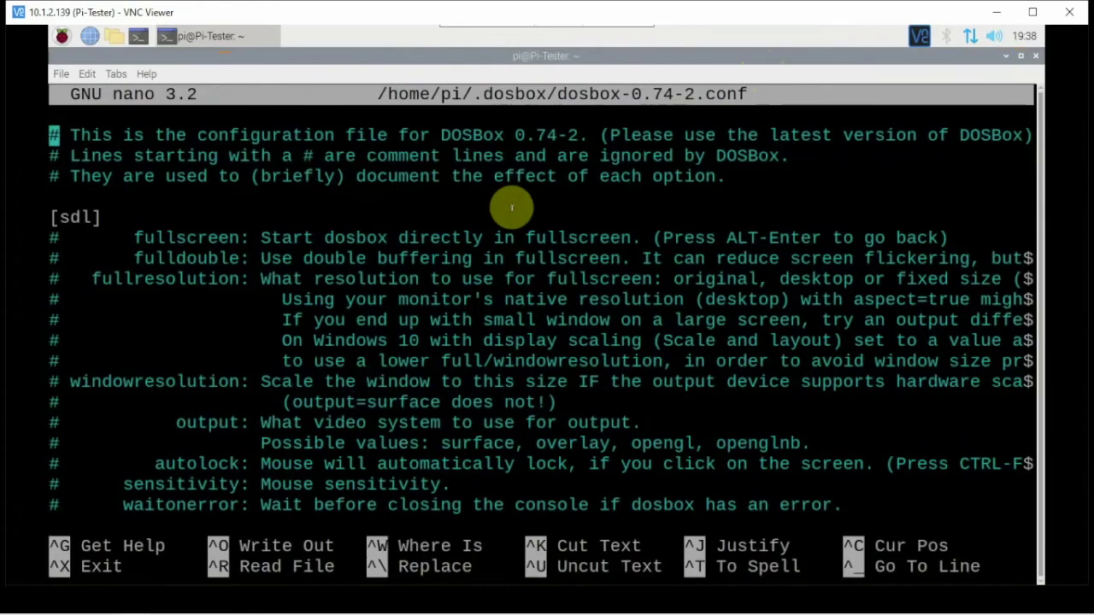
Review the [sdl] section of the DOSBox configuration, covering its fullscreen, resolution, output, mouse and priority settings
key(Down)
key(Down)
key(Down)
key(Down)
key(Down)
key(Down)
key(Down)
key(Down)
key(Down)
key(Down)
key(Down)
key(Down)
key(Down)
key(Down)
key(Down)
key(Down)
key(Down)
key(Down)
key(Down)
key(Down)
key(Down)
key(Down)
key(Down)
key(Down)
key(Down)
key(Down)
key(Down)
key(Down)
key(Down)
key(Down)
key(Down)
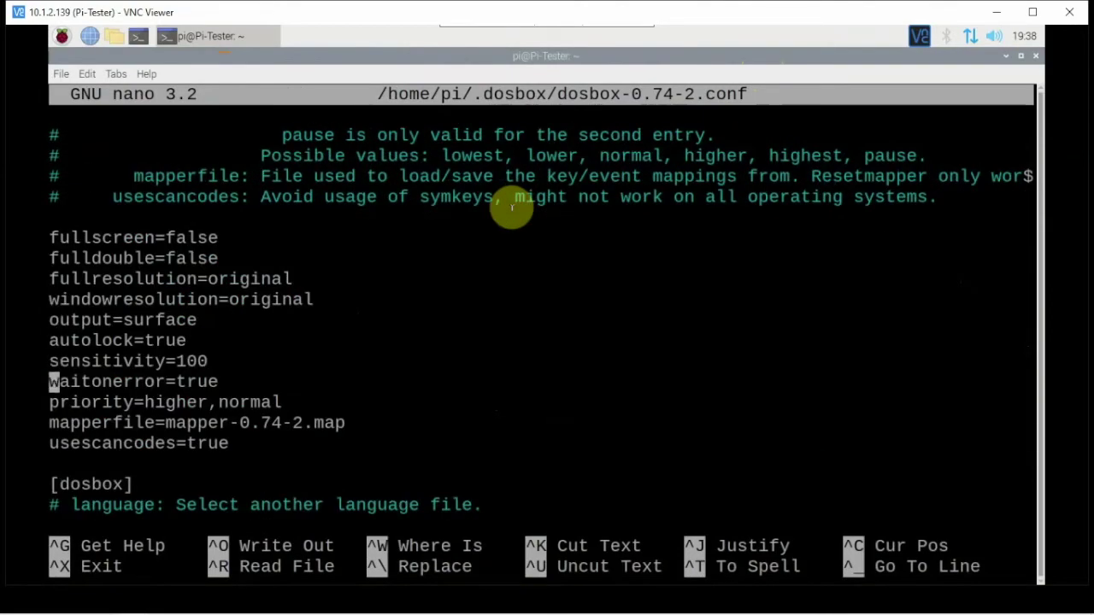
Examine the [dosbox] section's language, machine, captures and memsize options
key(Down)
key(Down)
key(Down)
key(Down)
key(Down)
key(Down)
key(Down)
key(Down)
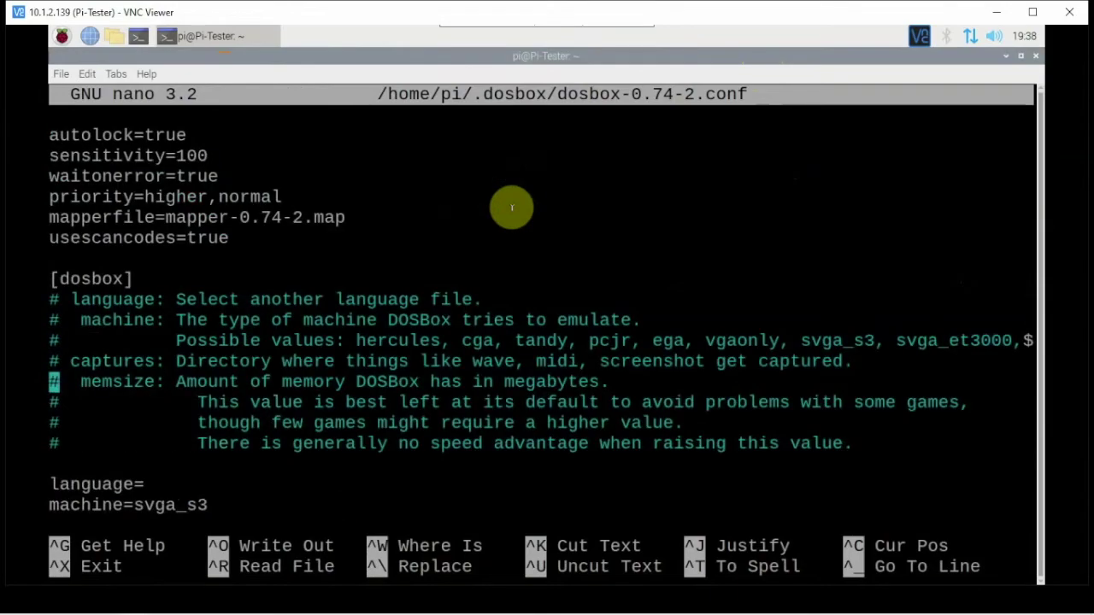
key(Down)
key(Down)
key(Down)
key(Down)
key(Down)
key(Down)
key(Down)
key(Down)
key(Down)
key(Down)
key(Down)
key(Down)
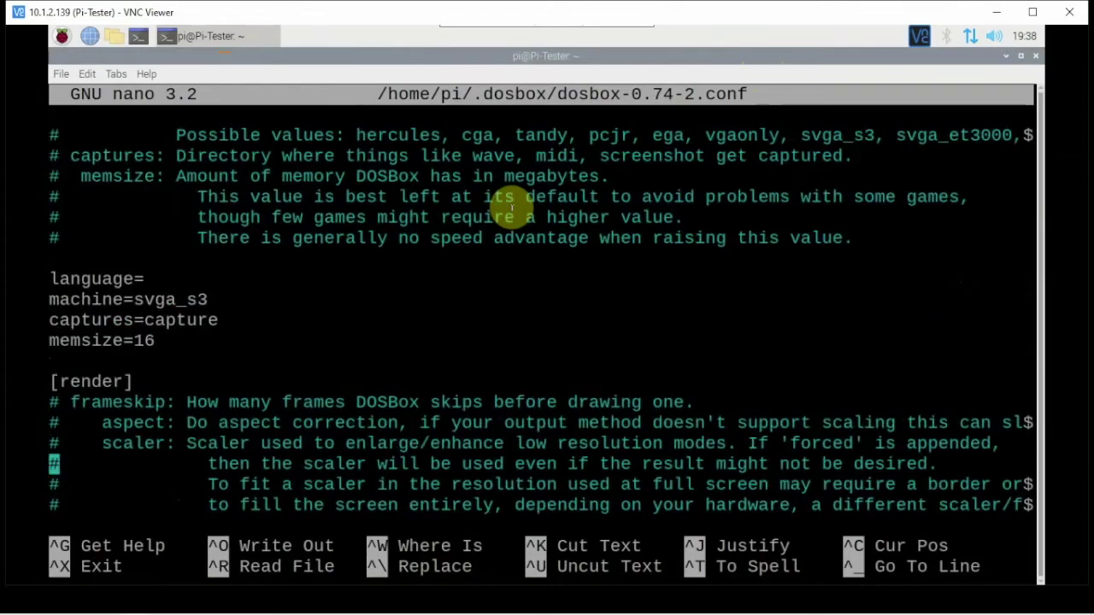
Check the frameskip, aspect and scaler options in the [render] section
key(Down)
key(Down)
key(Down)
key(Down)
key(Down)
key(Down)
key(Down)
key(Down)
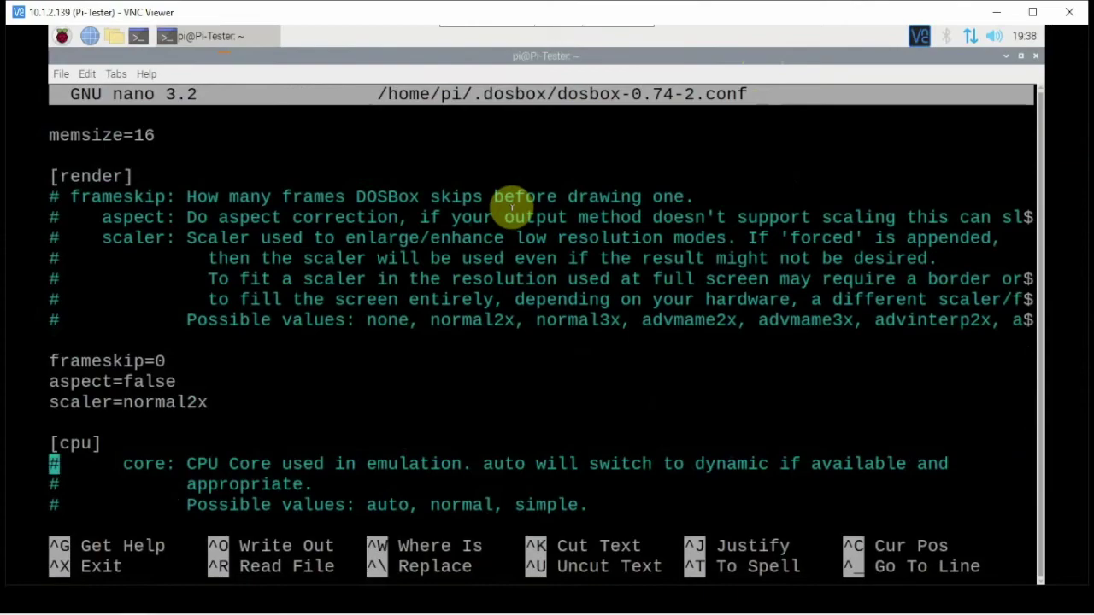
Read through the [cpu] section's core, cputype and cycles options and their assigned values
key(Down)
key(Down)
key(Down)
key(Down)
key(Down)
key(Down)
key(Down)
key(Down)
key(Down)
key(Down)
key(Down)
key(Down)
key(Down)
key(Down)
key(Down)
key(Down)
key(Down)
key(Down)
key(Down)
key(Down)
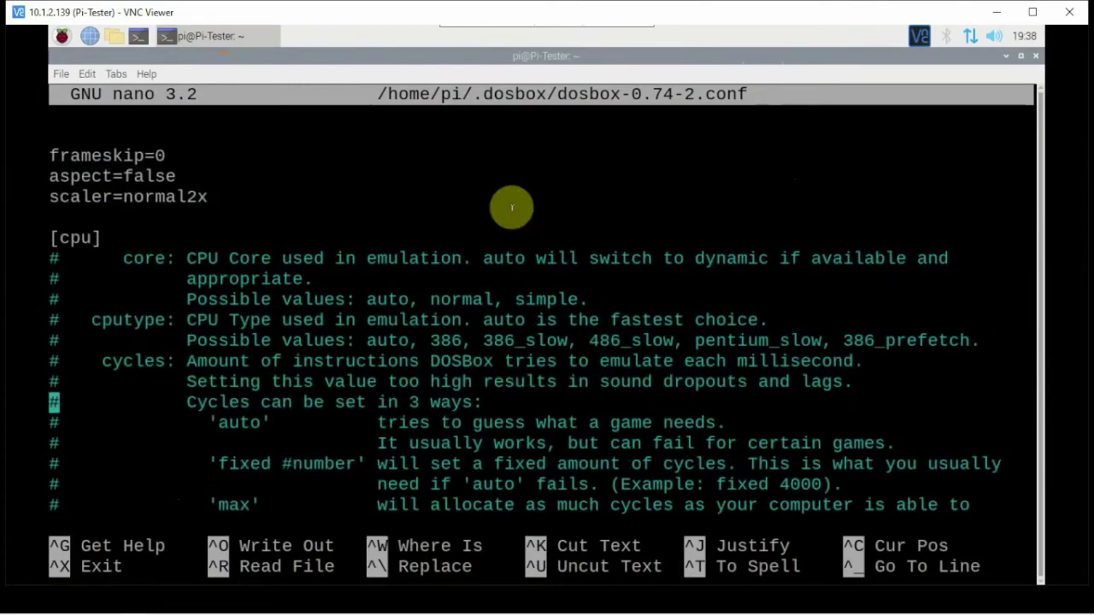
key(Down)
key(Down)
key(Down)
key(Down)
key(Down)
key(Down)
key(Down)
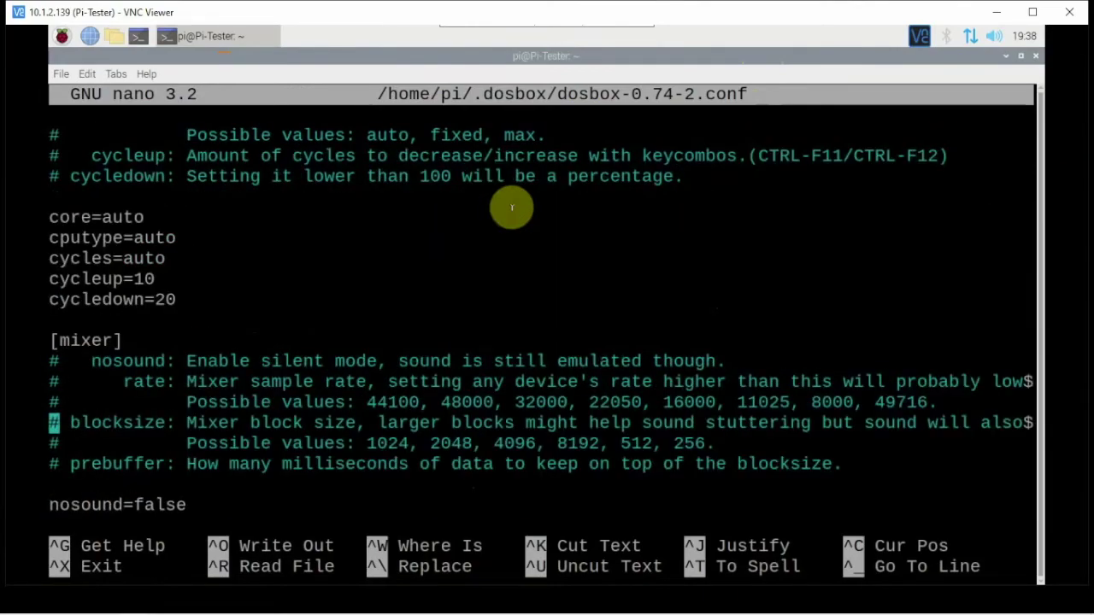
Look over the [mixer] sound settings and the [midi] device options in the configuration file
key(Down)
key(Down)
key(Down)
key(Down)
key(Down)
key(Down)
key(Down)
key(Down)
key(Down)
key(Down)
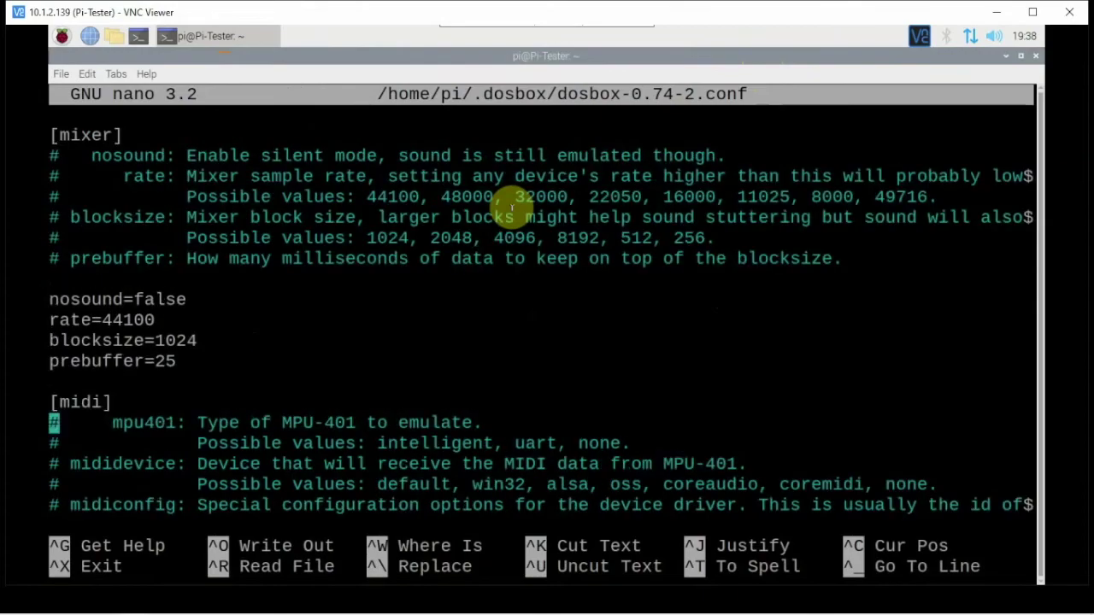
key(Down)
key(Down)
key(Down)
key(Down)
key(Down)
key(Down)
key(Down)
key(Down)
key(Down)
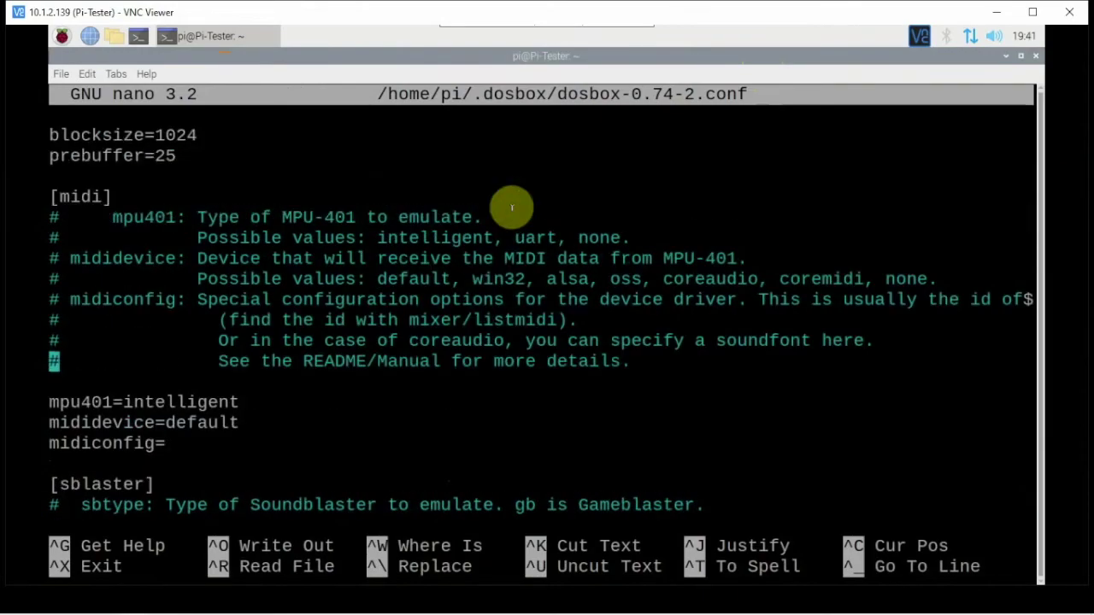
Examine the Sound Blaster emulation options and values in the [sblaster] section
key(Down)
key(Down)
key(Down)
key(Down)
key(Down)
key(Down)
key(Down)
key(Down)
key(Down)
key(Down)
key(Down)
key(Down)
key(Down)
key(Down)
key(Down)
key(Down)
key(Down)
key(Down)
key(Down)
key(Down)
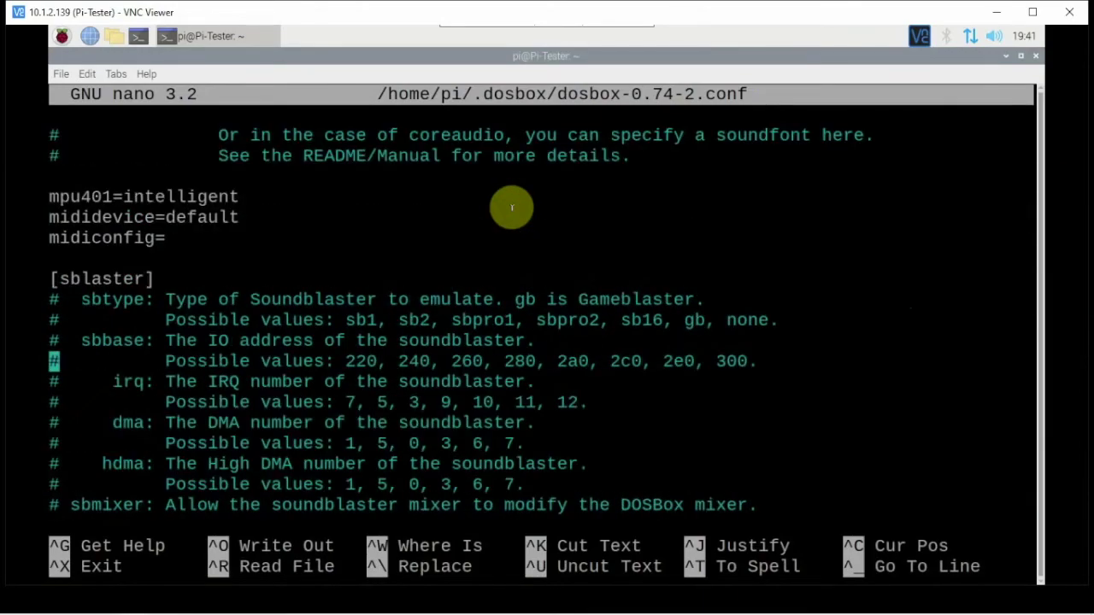
key(Down)
key(Down)
key(Down)
key(Down)
key(Down)
key(Down)
key(Down)
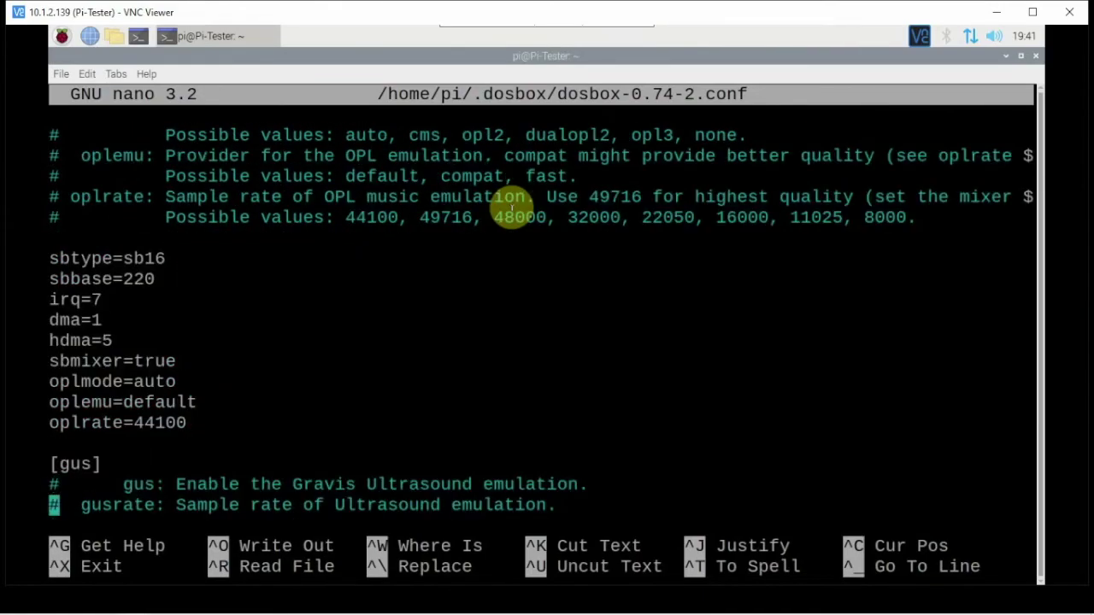
Look over the Gravis Ultrasound options in [gus] and the PC speaker and Tandy sound options in [speaker]
key(Down)
key(Down)
key(Down)
key(Down)
key(Down)
key(Down)
key(Down)
key(Down)
key(Down)
key(Down)
key(Down)
key(Down)
key(Down)
key(Down)
key(Down)
key(Down)
key(Down)
key(Down)
key(Down)
key(Down)
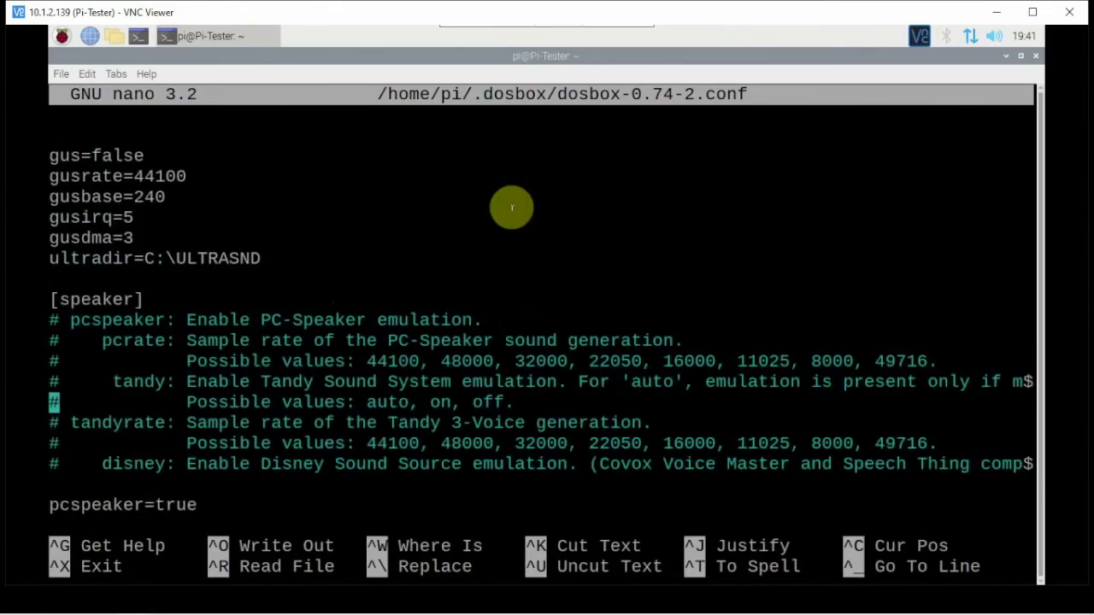
Review the joystick emulation options and their assigned values in the [joystick] section
key(Down)
key(Down)
key(Down)
key(Down)
key(Down)
key(Down)
key(Down)
key(Down)
key(Down)
key(Down)
key(Down)
key(Down)
key(Down)
key(Down)
key(Down)
key(Down)
key(Down)
key(Down)
key(Down)
key(Down)
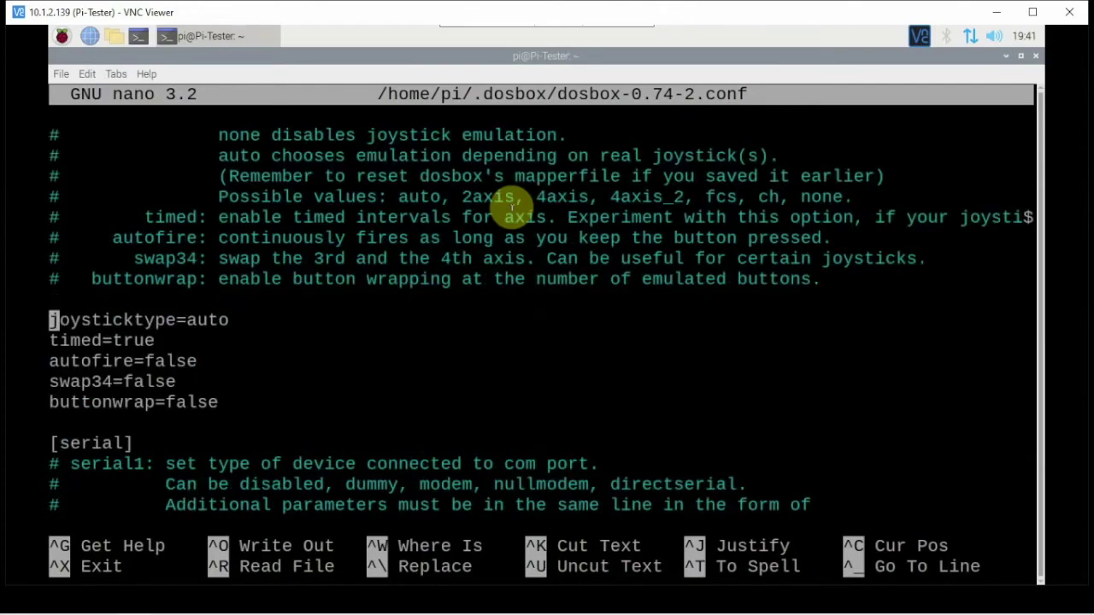
Read through the serial port device types, parameters and assignments in the [serial] section
key(Down)
key(Down)
key(Down)
key(Down)
key(Down)
key(Down)
key(Down)
key(Down)
key(Down)
key(Down)
key(Down)
key(Down)
key(Down)
key(Down)
key(Down)
key(Down)
key(Down)
key(Down)
key(Down)
key(Down)
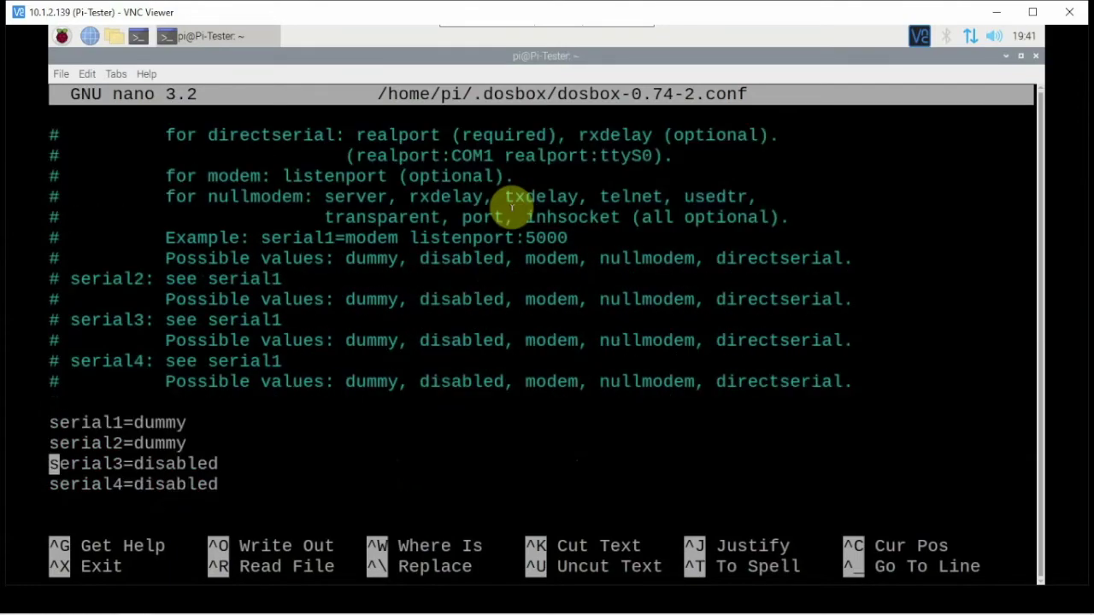
Check the [ipx] networking option and the [autoexec] startup section at the end of the configuration file
key(Down)
key(Down)
key(Down)
key(Down)
key(Down)
key(Down)
key(Down)
key(Down)
key(Down)
key(Down)
key(Down)
key(Down)
Go back up to the [serial] section's option descriptions and close the configuration file without editing it
key(Up)
key(Up)
key(Up)
key(Up)
key(Up)
key(Up)
key(Up)
key(Up)
key(Up)
key(Up)
key(Up)
key(Up)
key(Up)
key(Up)
key(Up)
key(Up)
key(Up)
key(Up)
key(Up)
key(Up)
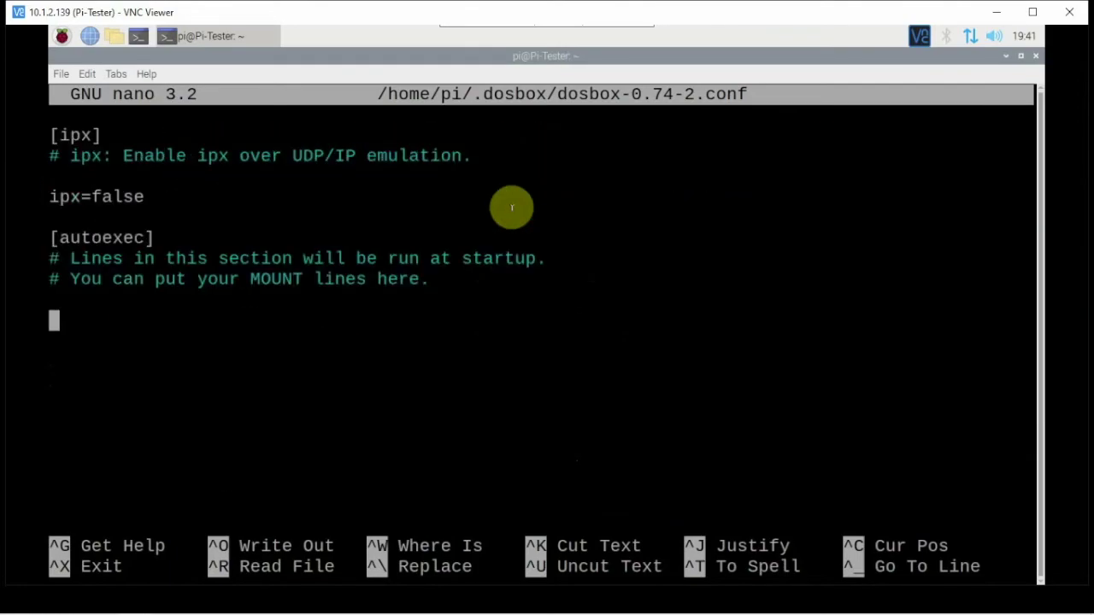
key(Up)
key(Up)
key(Up)
key(Up)
key(Up)
key(Up)
key(Up)
key(Up)
key(Up)
key(Up)
key(Up)
key(Up)
key(Up)
key(Up)
key(Up)
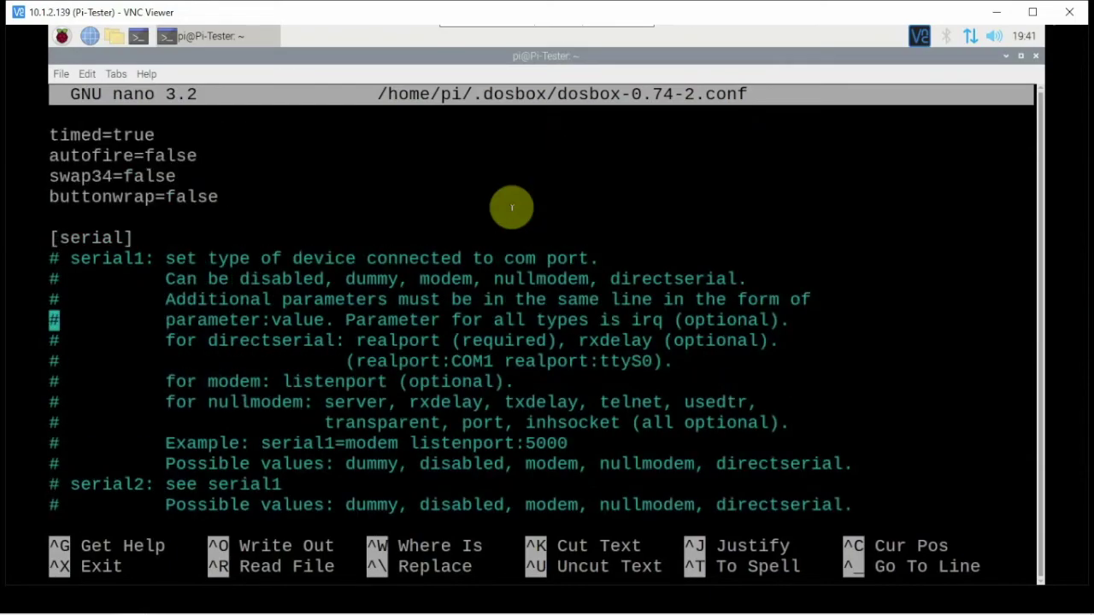
key(ctrl+x)
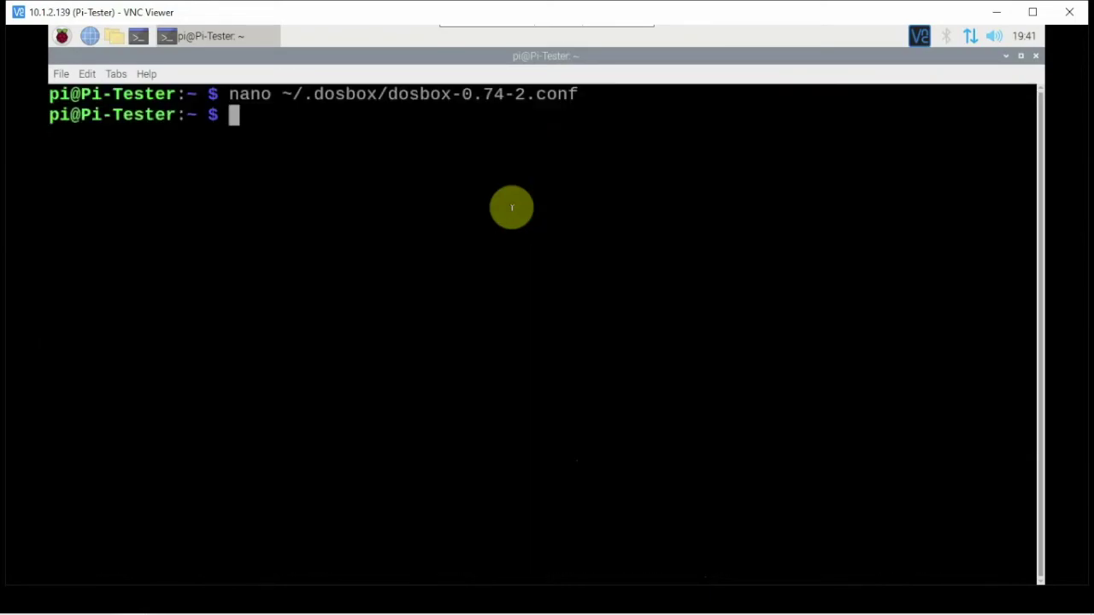